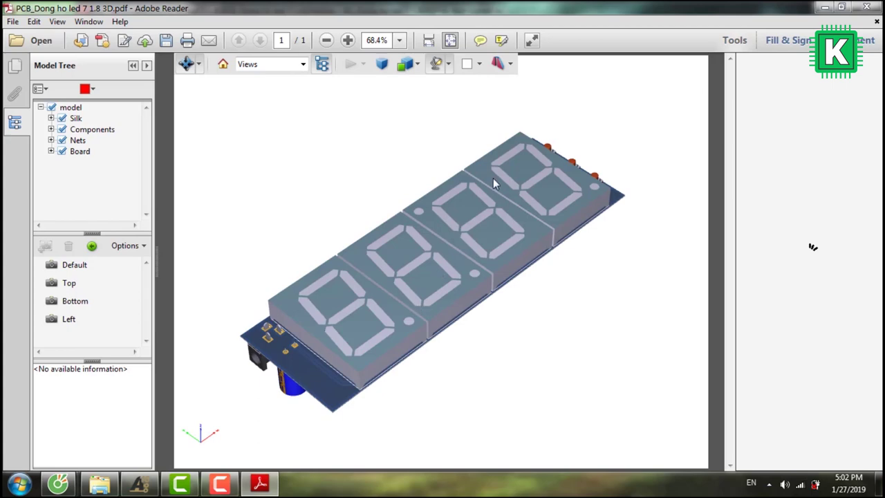
# - Examine the 3D model of the LED clock board from the front and the back
pyautogui.scroll(-5, 393, 311)
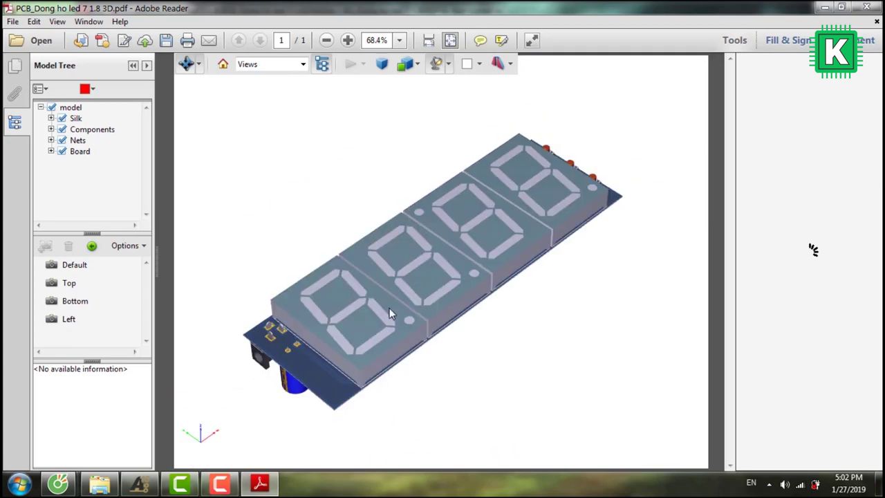
pyautogui.moveTo(418, 282); pyautogui.dragTo(434, 258)
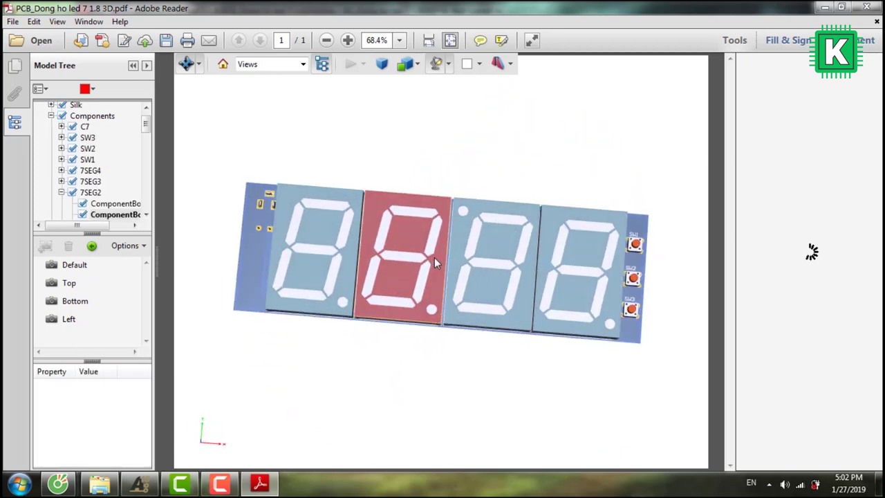
pyautogui.click(514, 164)
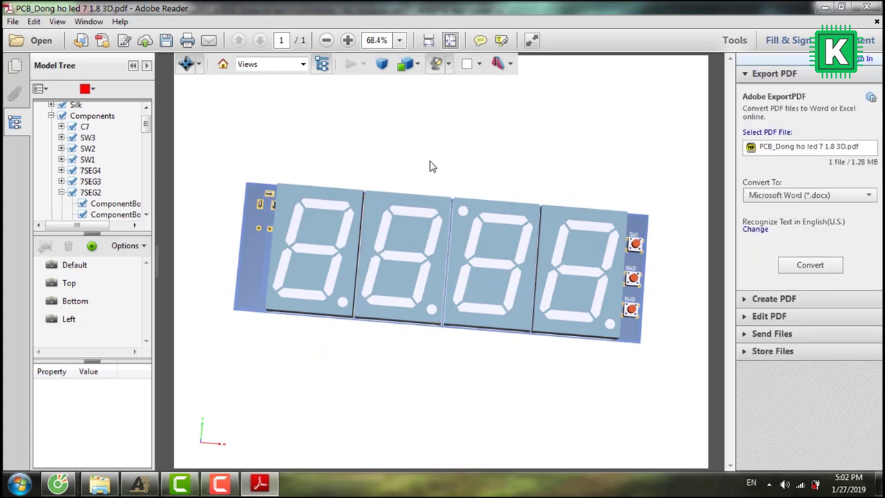
pyautogui.moveTo(474, 183); pyautogui.dragTo(795, 67)
# - Close the 3D PDF without saving its changes and switch back to Altium Designer, hiding the project folder window
pyautogui.click(866, 7)
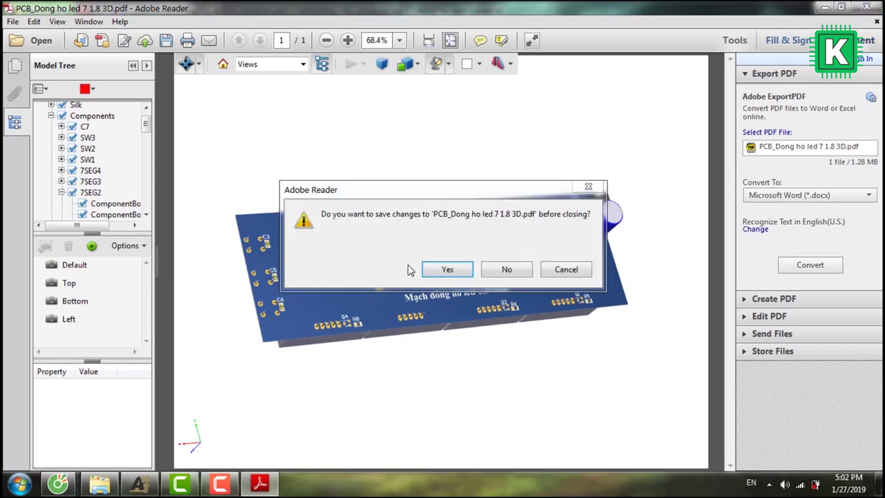
pyautogui.click(448, 269)
pyautogui.click(397, 316)
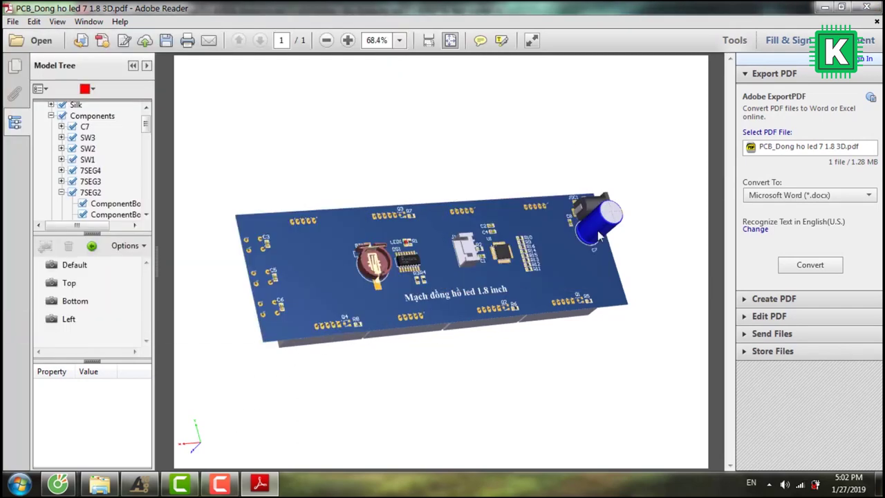
pyautogui.click(866, 7)
pyautogui.click(509, 268)
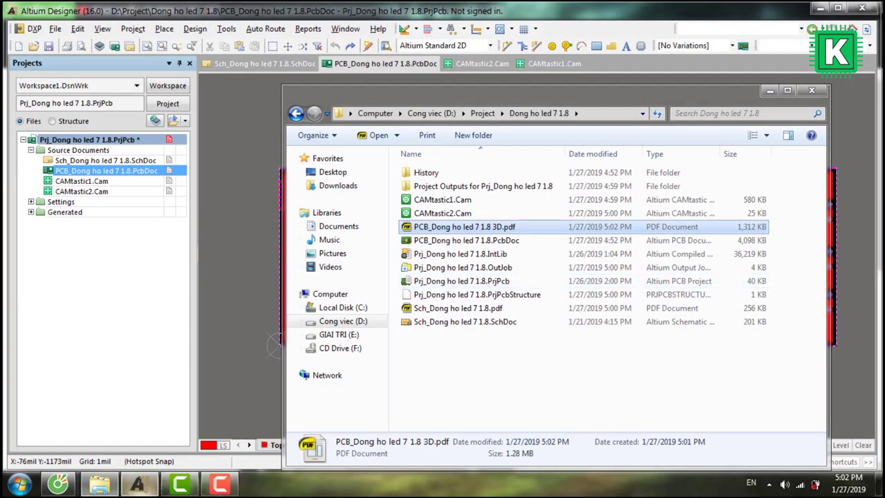
pyautogui.click(99, 483)
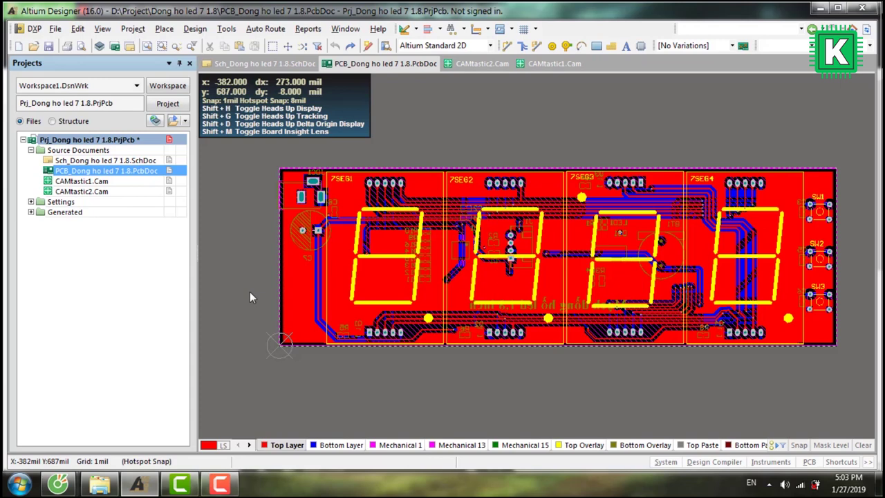
# - Open the schematic Sch_Dong ho led 7 1.8.SchDoc and generate its Bill of Materials report
pyautogui.click(170, 164)
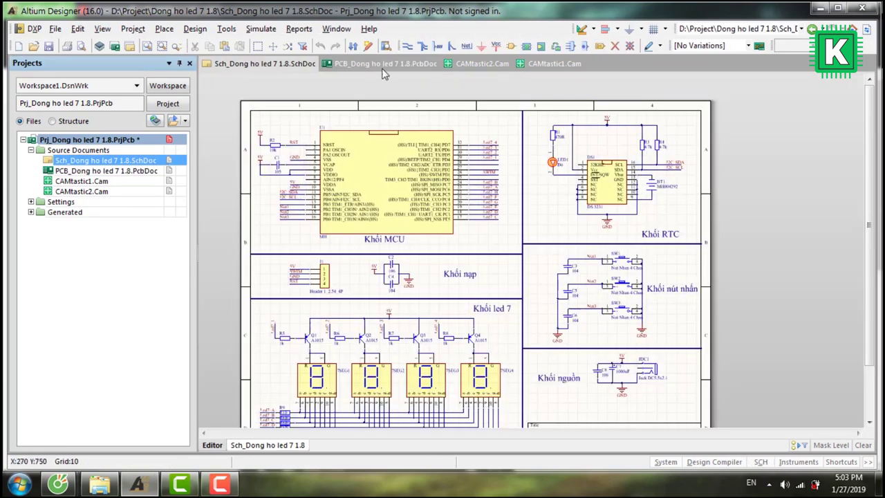
pyautogui.click(302, 31)
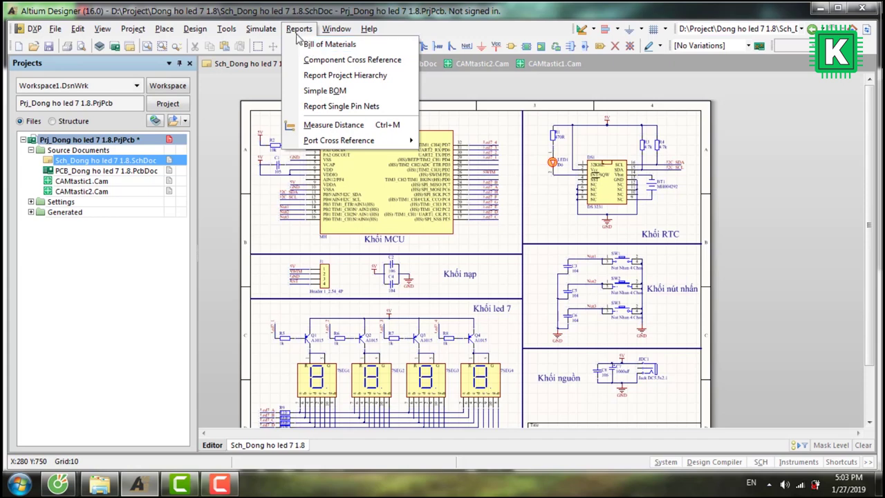
pyautogui.click(325, 44)
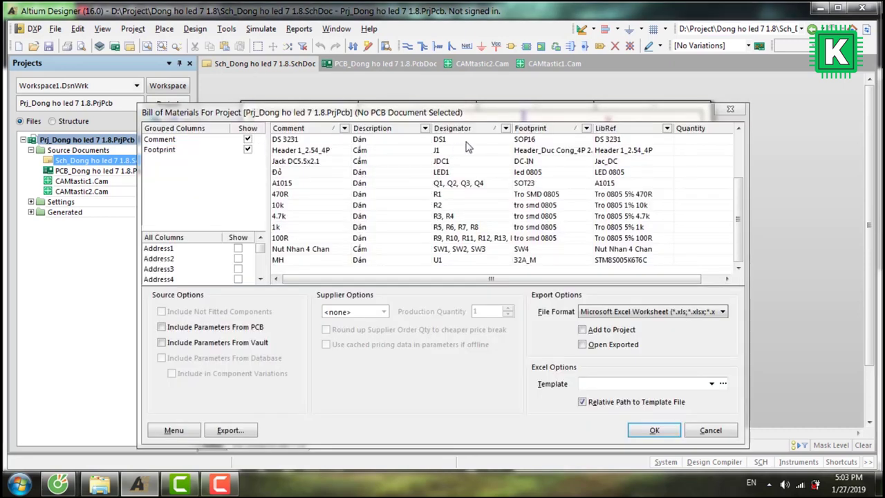
# - Examine the component rows, the grouped columns and the list of available columns in the Bill of Materials, and close the report
pyautogui.click(342, 140)
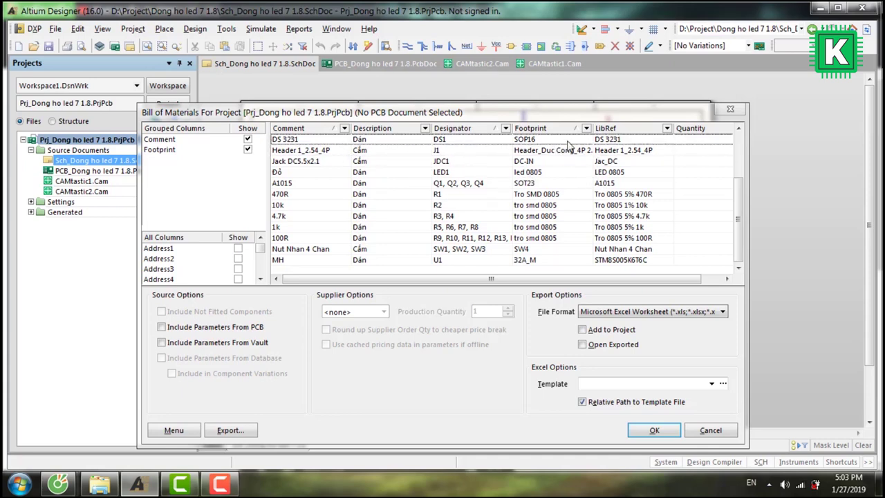
pyautogui.click(622, 166)
pyautogui.click(484, 206)
pyautogui.click(494, 161)
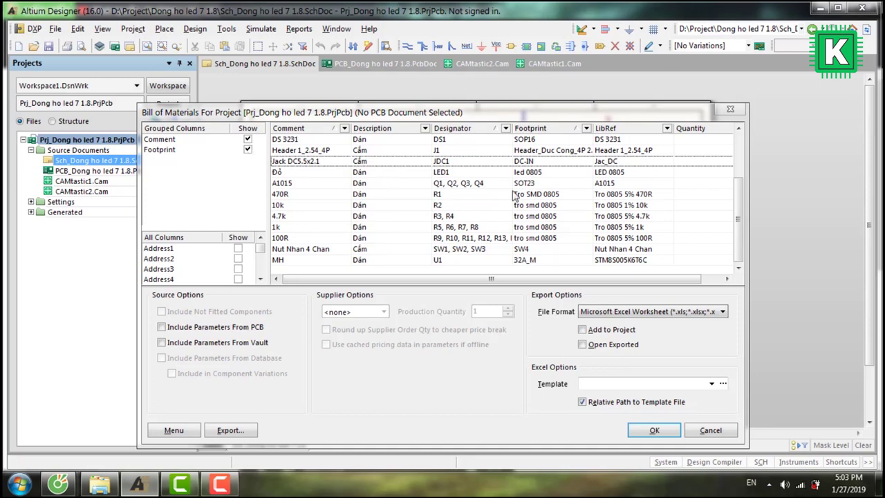
pyautogui.click(247, 150)
pyautogui.click(249, 150)
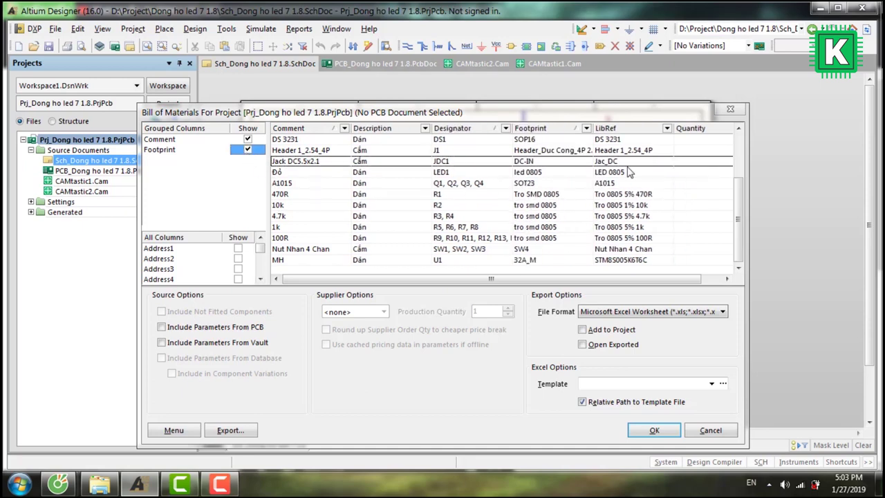
pyautogui.scroll(-10, 261, 275)
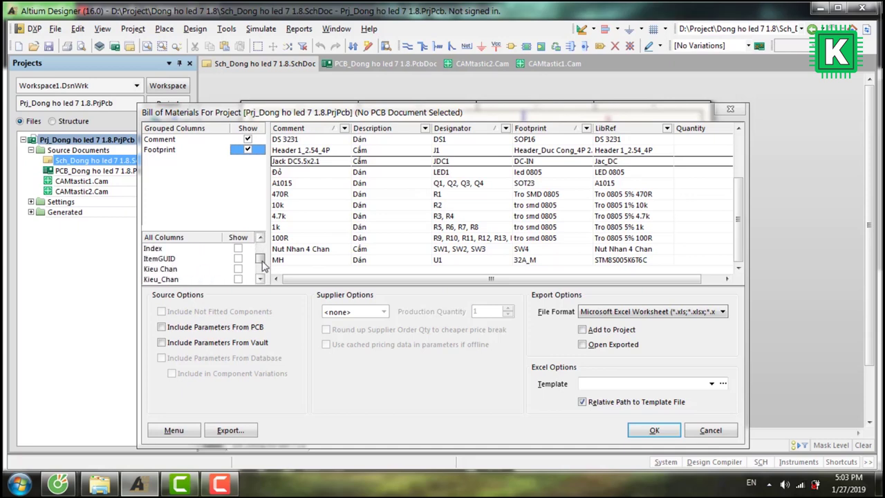
pyautogui.scroll(10, 261, 276)
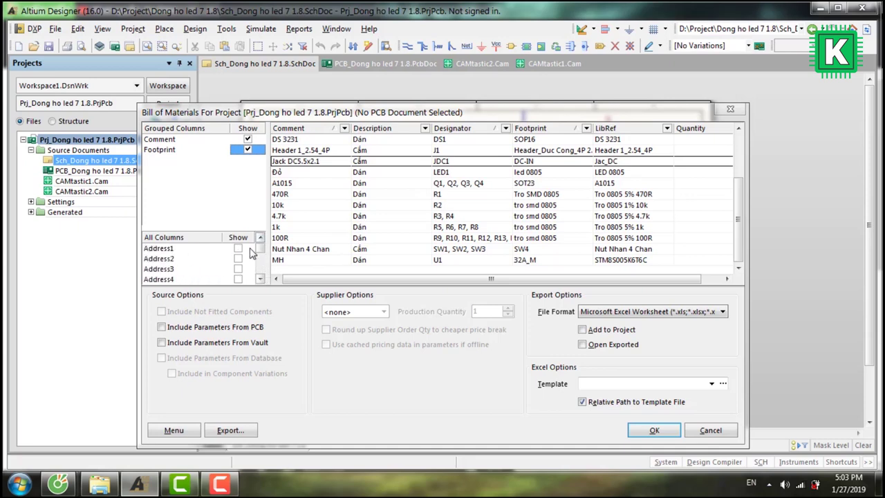
pyautogui.scroll(-4, 261, 258)
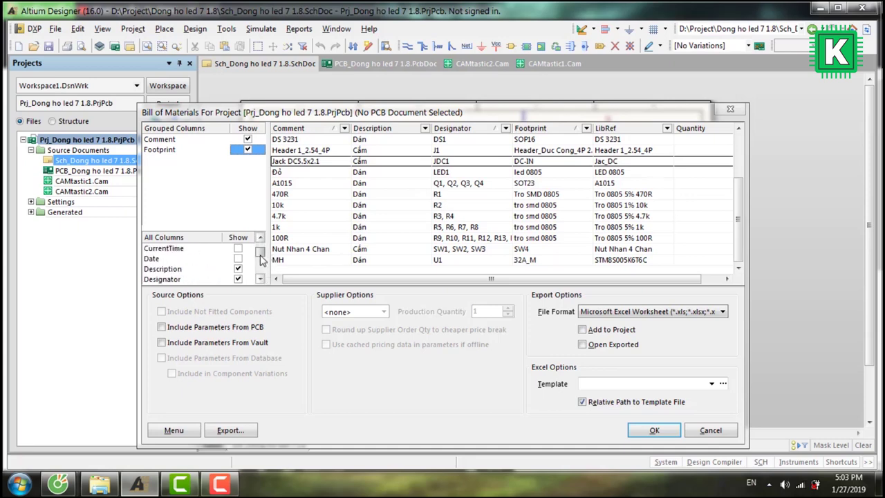
pyautogui.scroll(4, 261, 257)
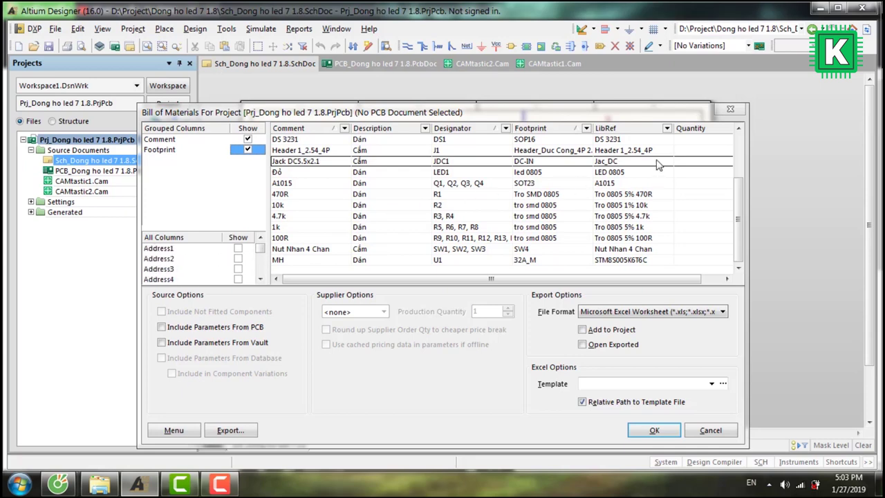
pyautogui.scroll(-3, 259, 255)
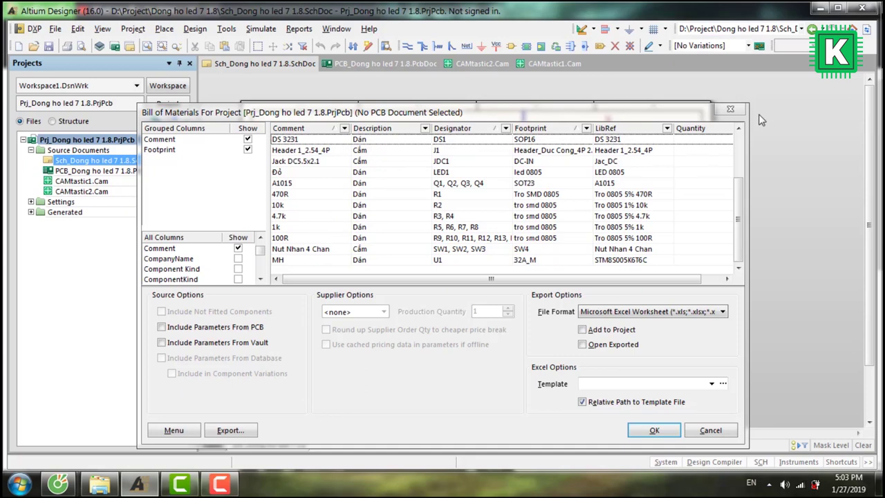
pyautogui.click(736, 109)
# - Open the component properties of resistor R1 in the RTC block and examine its designator and comment
pyautogui.doubleClick(660, 148)
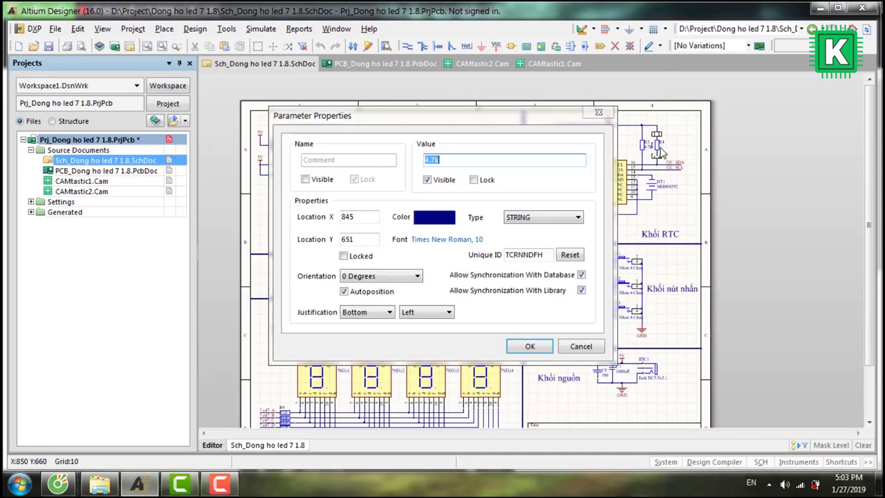
pyautogui.click(598, 114)
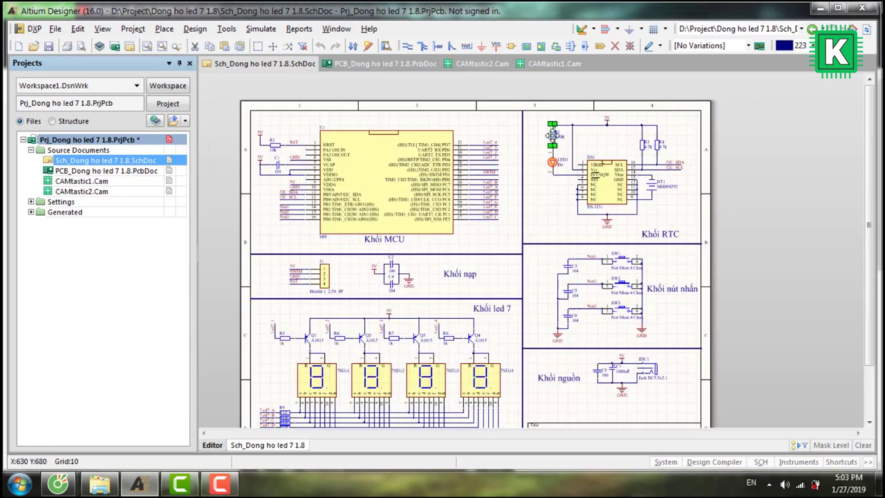
pyautogui.doubleClick(550, 139)
pyautogui.click(581, 199)
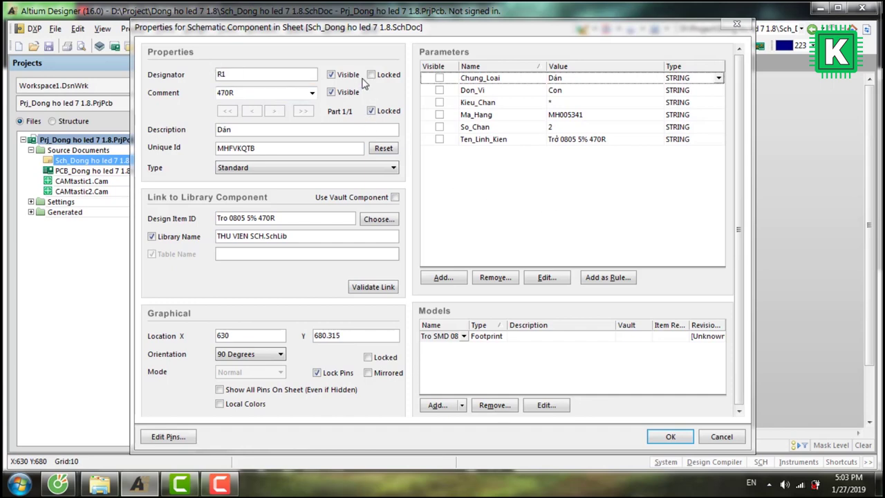
pyautogui.moveTo(273, 73); pyautogui.dragTo(200, 74)
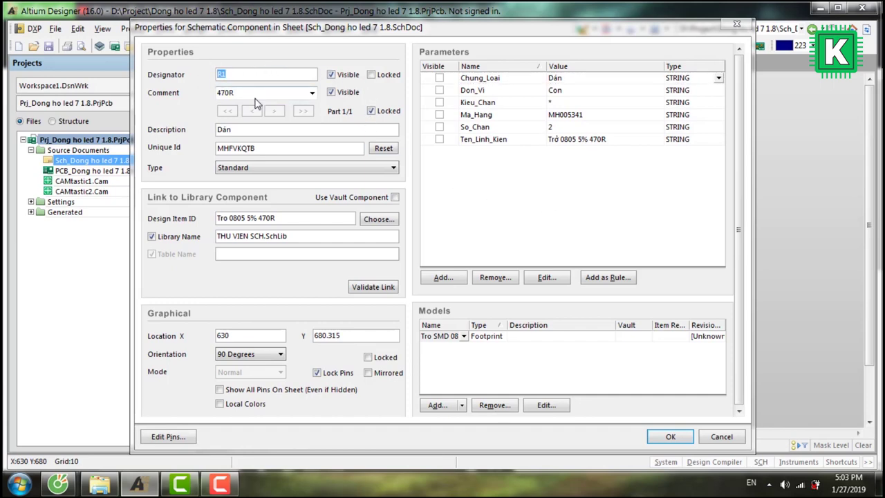
pyautogui.click(253, 74)
pyautogui.doubleClick(259, 92)
pyautogui.click(255, 93)
pyautogui.click(486, 216)
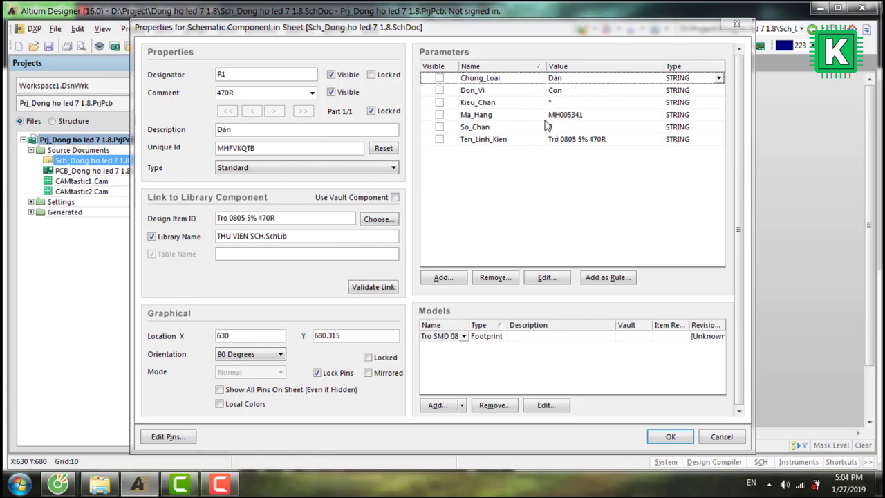
# - Examine R1's Ma_Hang parameter and the form for adding a new parameter, and close the properties without changes
pyautogui.click(484, 116)
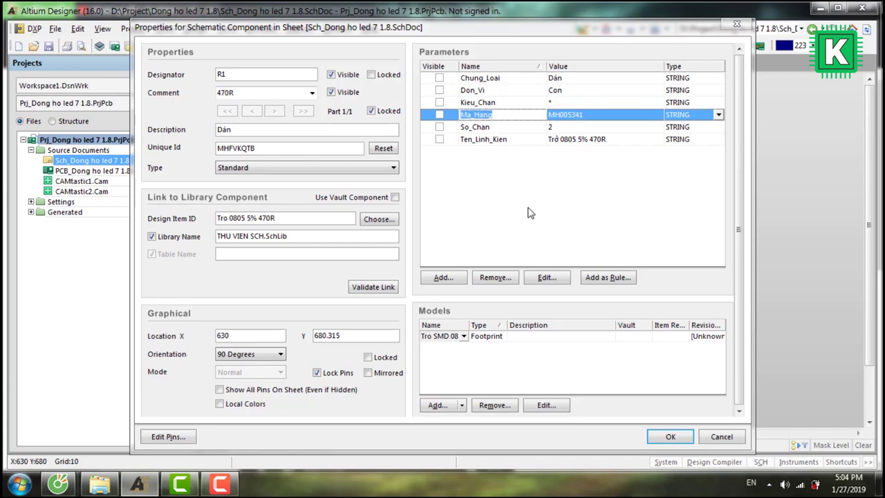
pyautogui.click(443, 277)
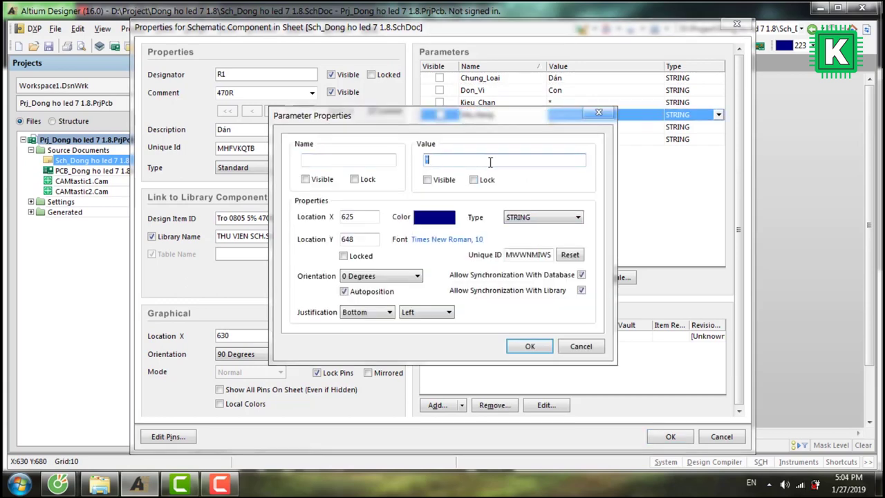
pyautogui.click(599, 113)
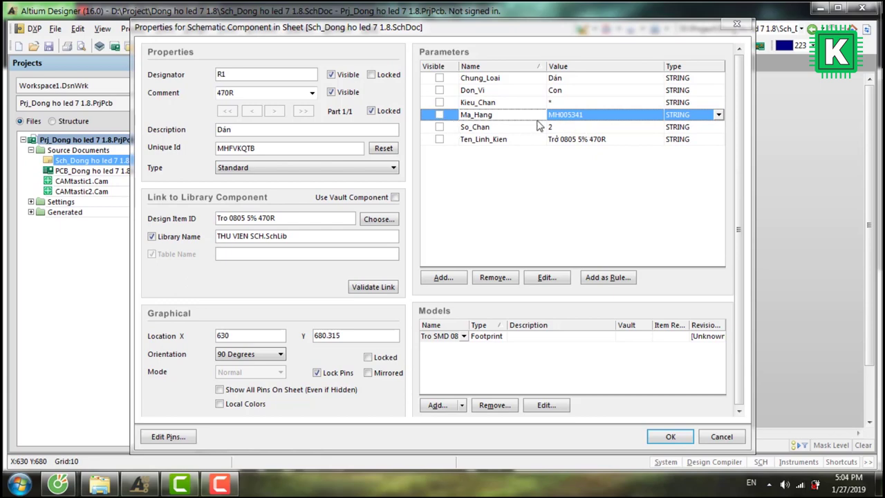
pyautogui.click(578, 119)
pyautogui.doubleClick(586, 114)
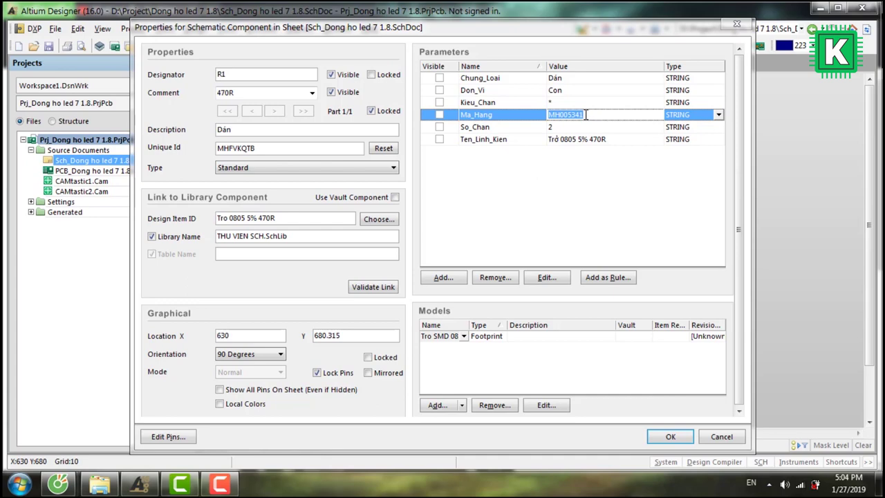
pyautogui.click(585, 115)
pyautogui.doubleClick(584, 116)
pyautogui.press('Escape')
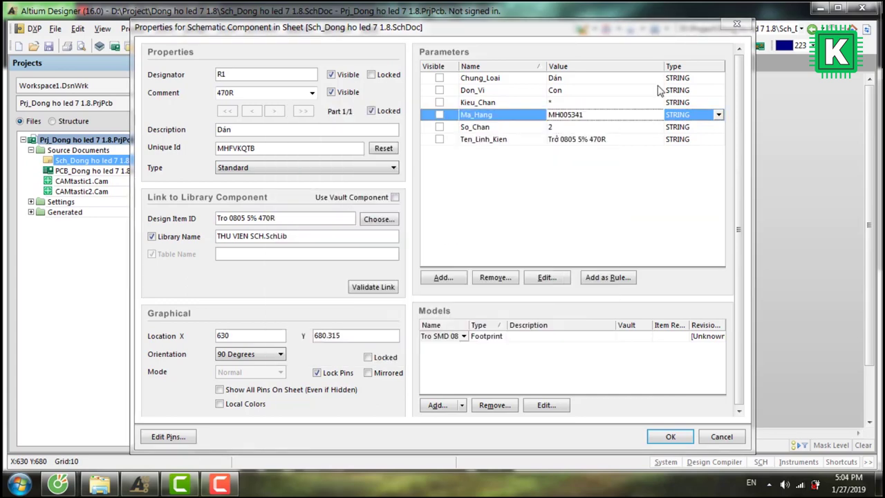
pyautogui.click(737, 26)
# - Show the Ma_Hang column in the project's Bill of Materials report and cancel the report
pyautogui.click(297, 30)
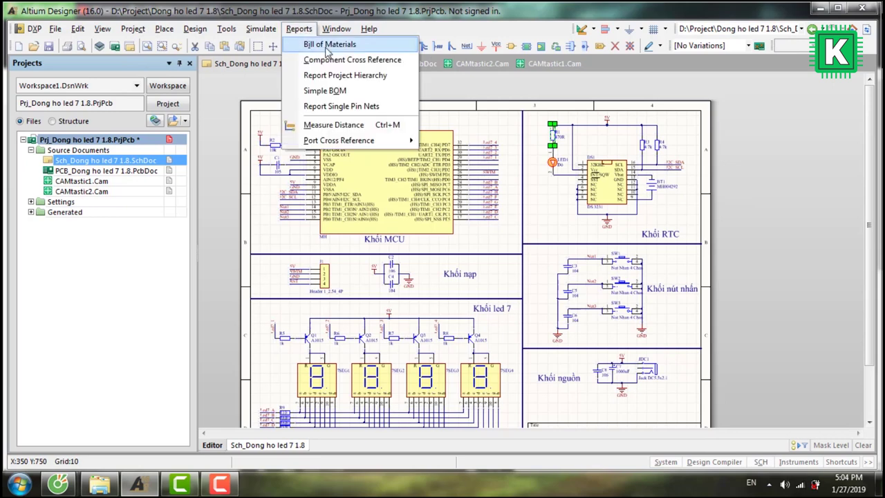
pyautogui.click(329, 45)
pyautogui.scroll(-10, 262, 256)
pyautogui.click(260, 280)
pyautogui.click(260, 280)
pyautogui.click(260, 279)
pyautogui.click(260, 279)
pyautogui.click(260, 279)
pyautogui.click(260, 279)
pyautogui.click(260, 279)
pyautogui.click(260, 279)
pyautogui.click(260, 280)
pyautogui.click(260, 279)
pyautogui.click(260, 280)
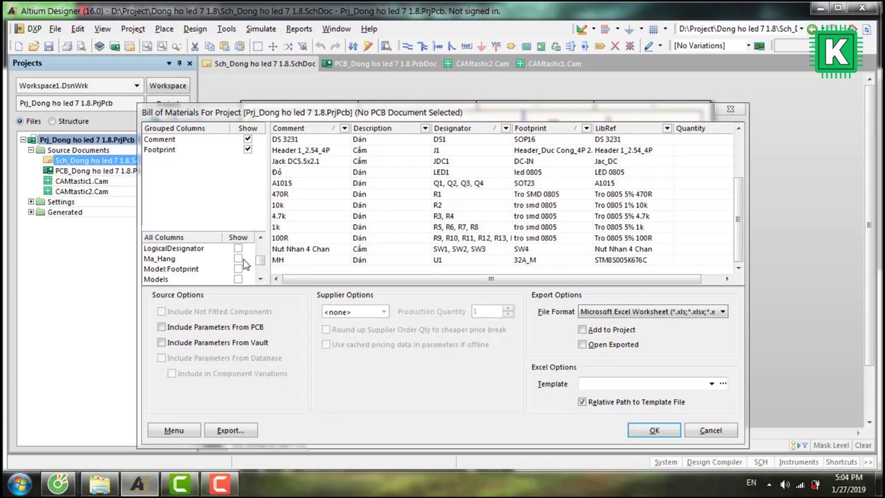
pyautogui.click(238, 258)
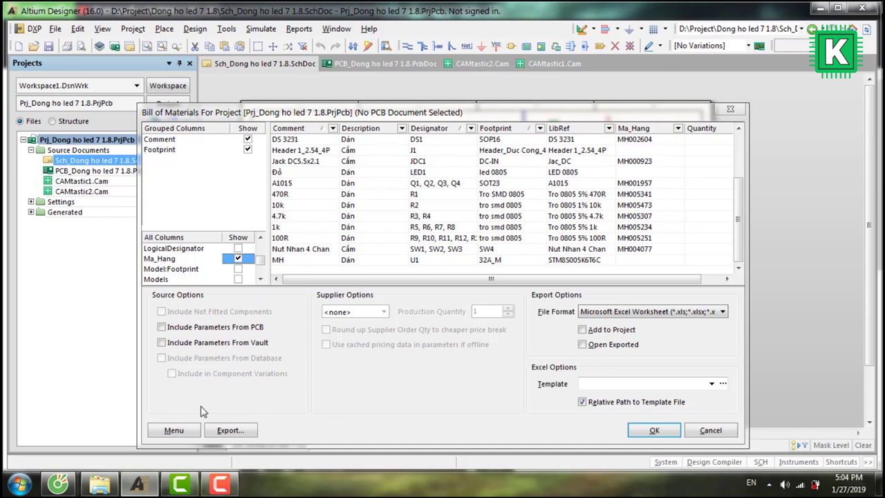
pyautogui.click(710, 430)
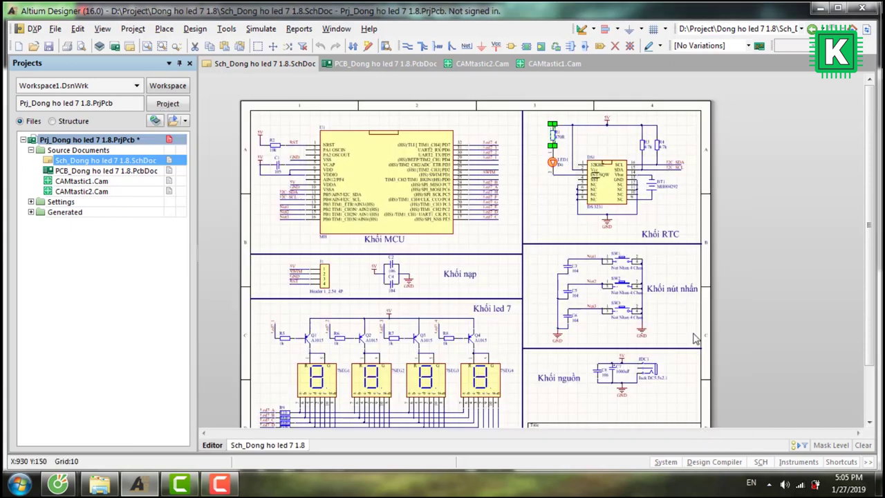
# - Start a new parameter named "Linh kien thay the" in the component properties of resistor R1 in the RTC block
pyautogui.doubleClick(560, 136)
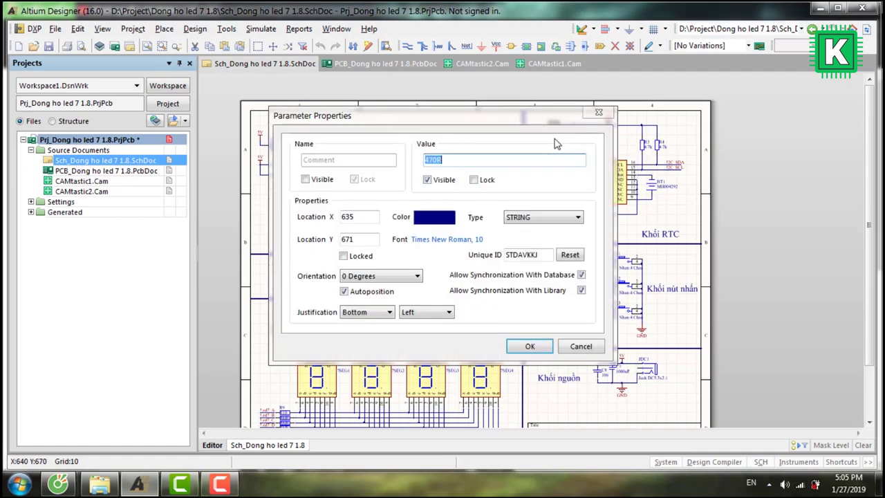
pyautogui.click(598, 113)
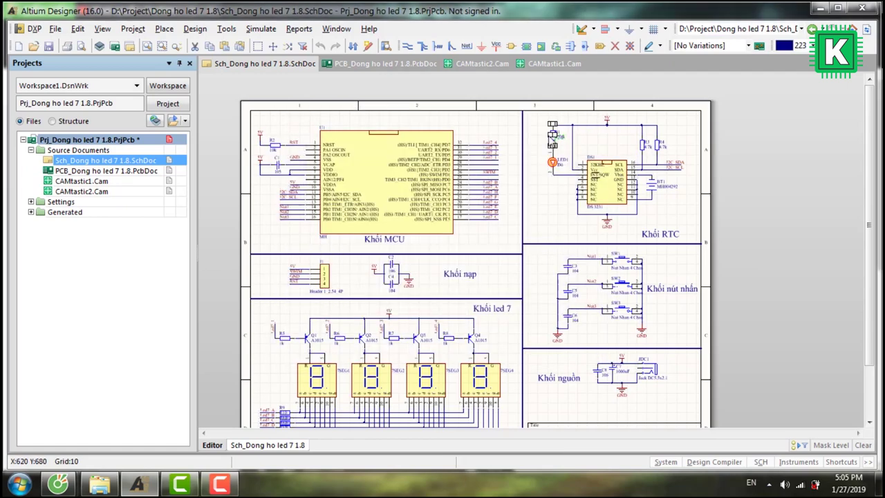
pyautogui.doubleClick(553, 137)
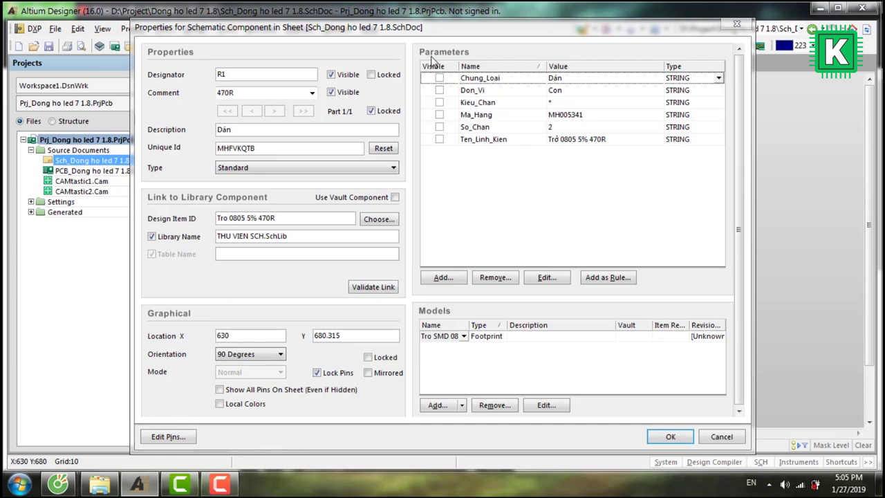
pyautogui.click(448, 278)
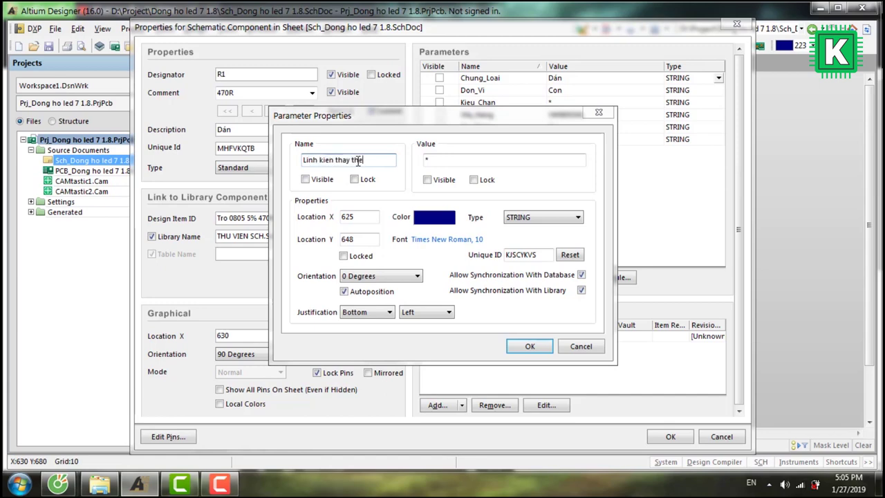
pyautogui.click(489, 161)
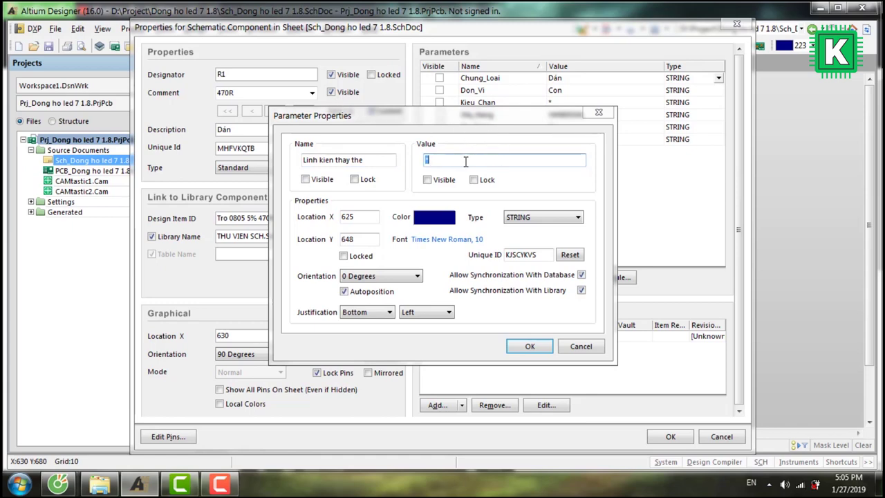
pyautogui.doubleClick(464, 161)
# - Switch to the Cốc Cốc browser and open the mualinhkien.vn component shop in a new tab
pyautogui.click(69, 488)
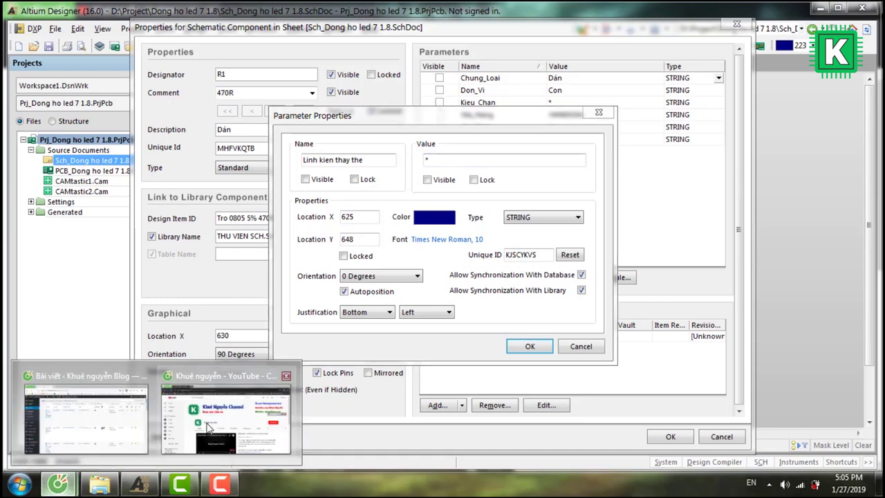
pyautogui.click(91, 401)
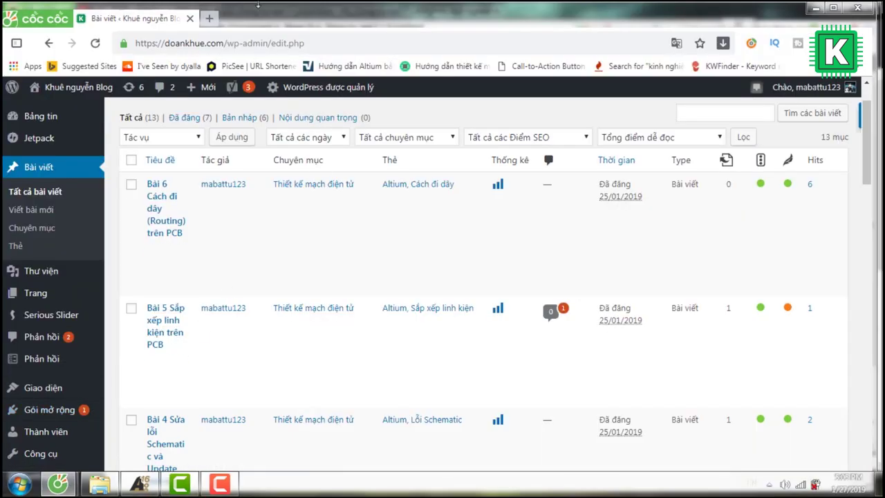
pyautogui.click(209, 19)
pyautogui.write('mau')
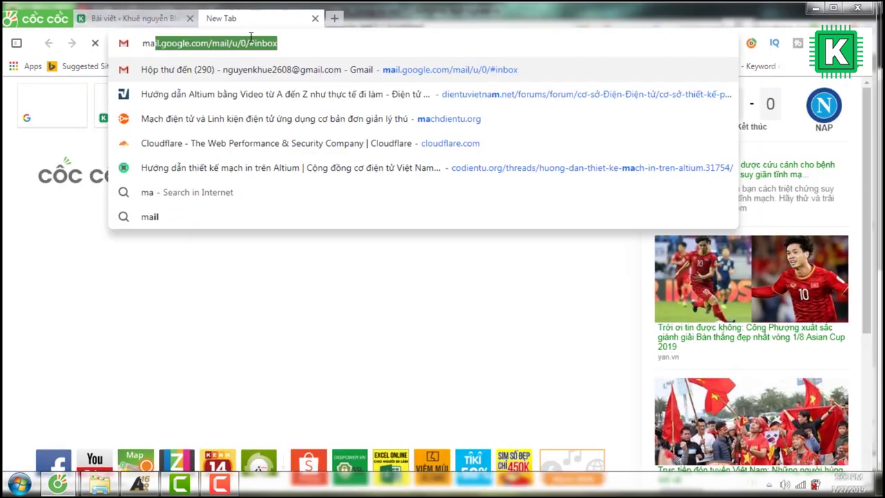
pyautogui.press('BackSpace')
pyautogui.press('BackSpace')
pyautogui.write('ua')
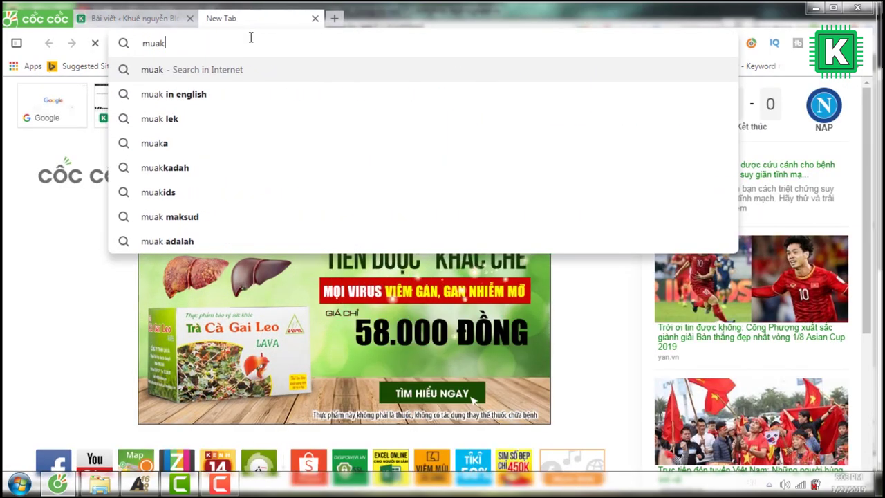
pyautogui.click(334, 94)
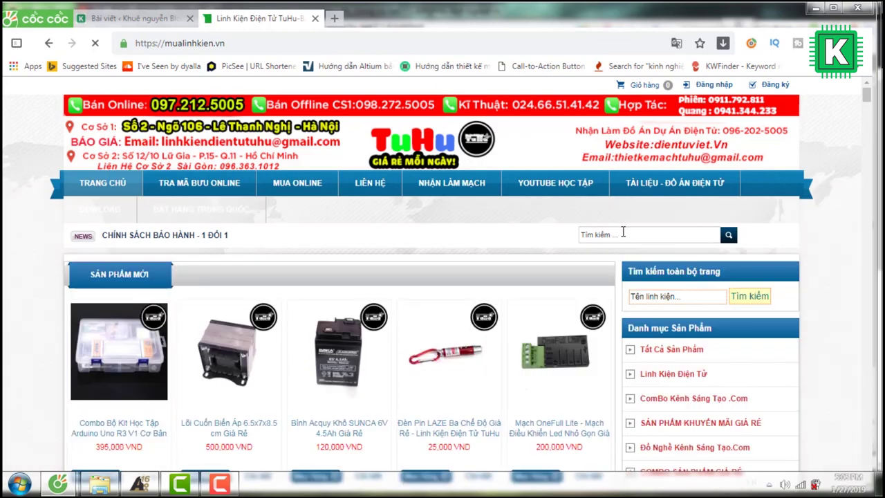
# - Search the mualinhkien.vn shop for "tro"
pyautogui.press('BackSpace')
pyautogui.press('BackSpace')
pyautogui.press('BackSpace')
pyautogui.press('BackSpace')
pyautogui.press('BackSpace')
pyautogui.press('BackSpace')
pyautogui.press('BackSpace')
pyautogui.press('BackSpace')
pyautogui.press('BackSpace')
pyautogui.press('BackSpace')
pyautogui.press('BackSpace')
pyautogui.press('BackSpace')
pyautogui.press('BackSpace')
pyautogui.press('BackSpace')
pyautogui.press('BackSpace')
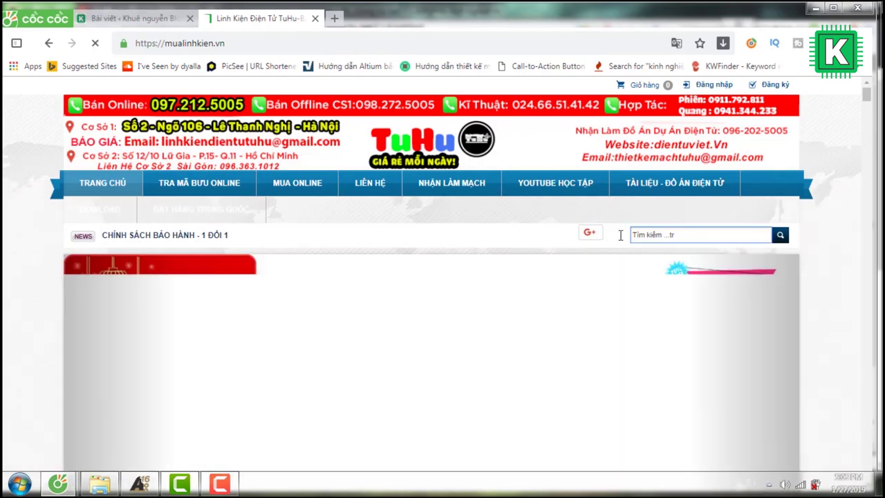
pyautogui.write('tro')
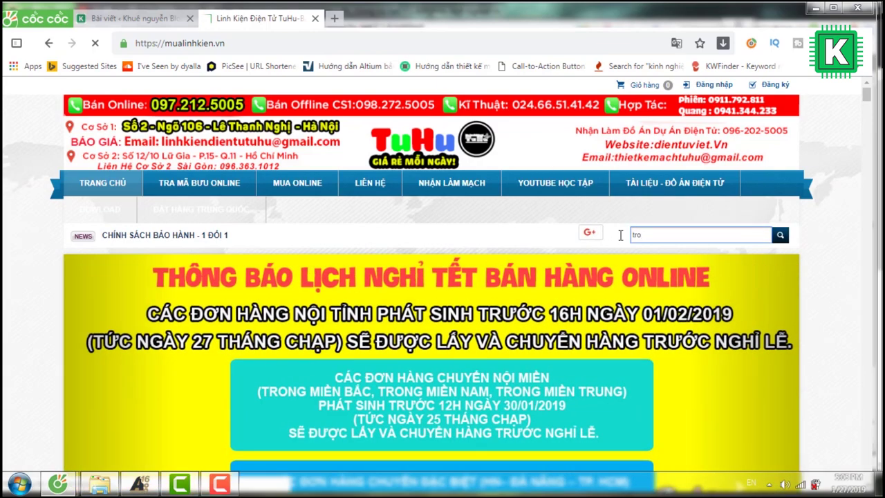
pyautogui.press('Return')
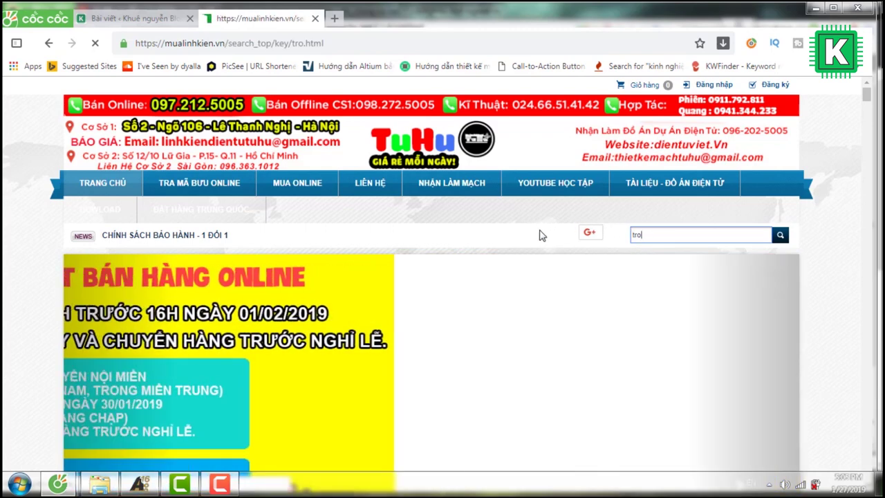
# - Open the DHT11 temperature and humidity sensor's product page and copy its product code TH100001
pyautogui.scroll(-1, 147, 313)
pyautogui.moveTo(145, 308)
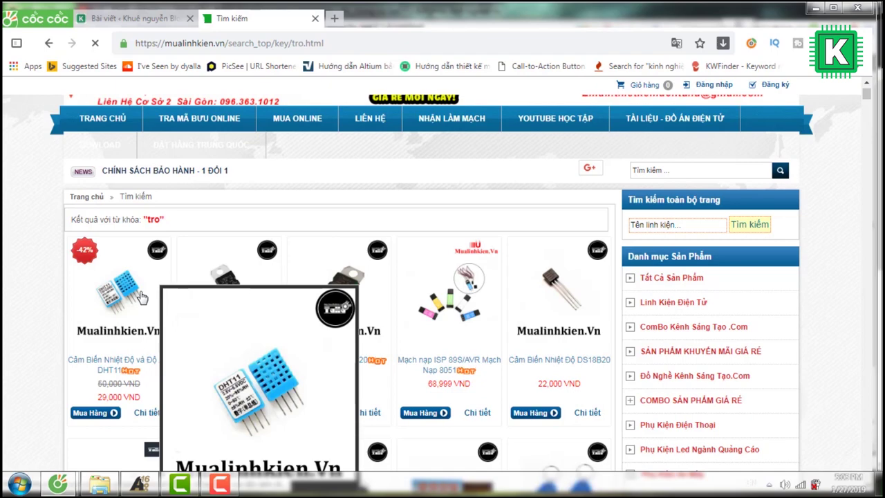
pyautogui.click(142, 297)
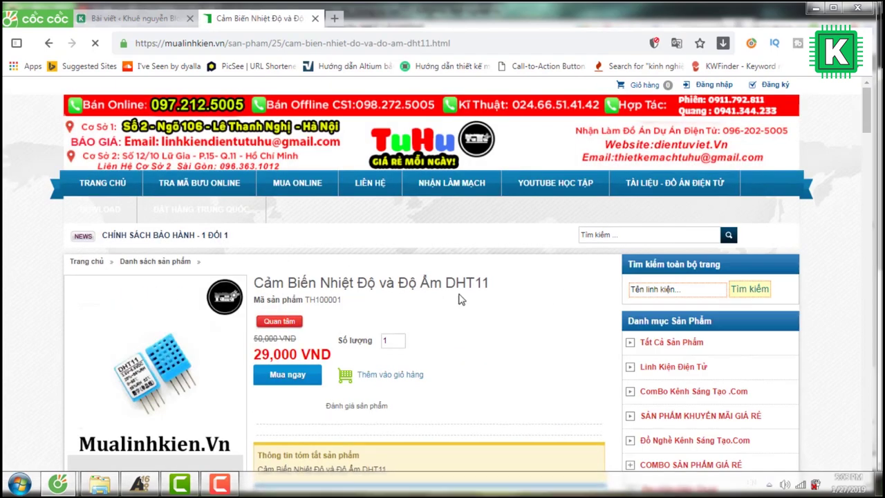
pyautogui.scroll(-1, 491, 300)
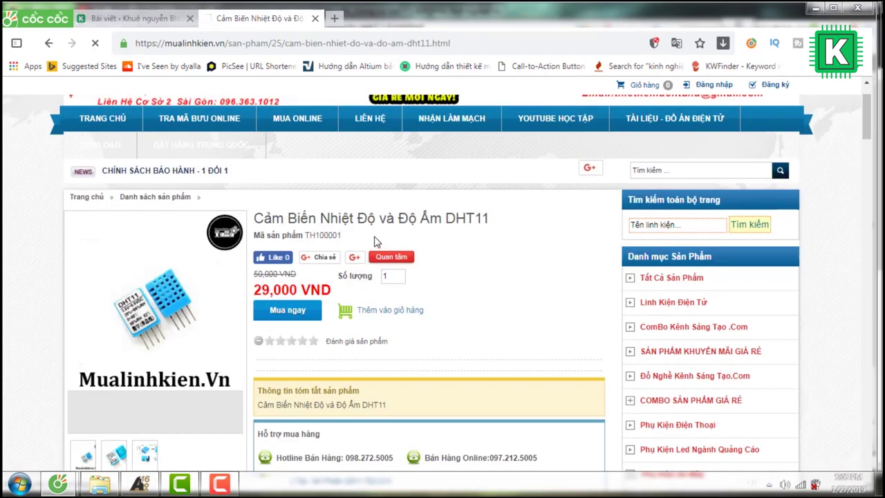
pyautogui.moveTo(327, 238); pyautogui.dragTo(343, 244)
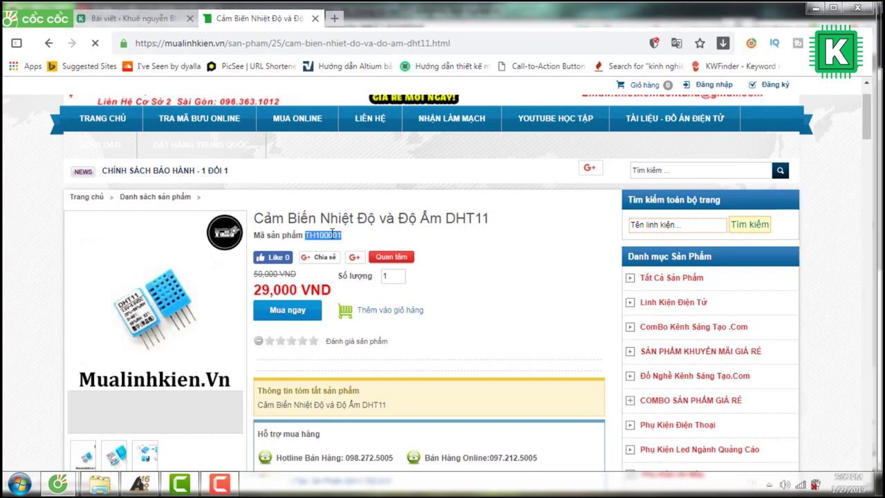
pyautogui.rightClick(332, 233)
pyautogui.click(359, 242)
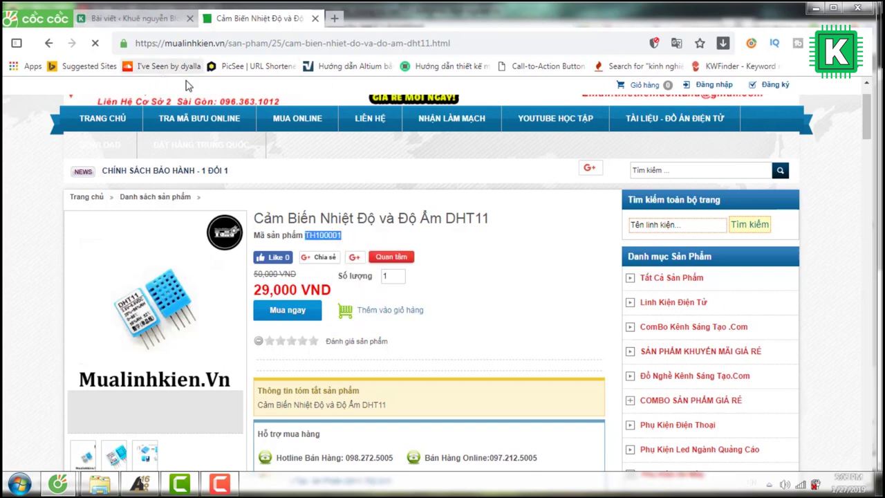
# - Switch back to Altium Designer, set the new parameter's value to TH100001 and apply R1's component properties
pyautogui.click(142, 486)
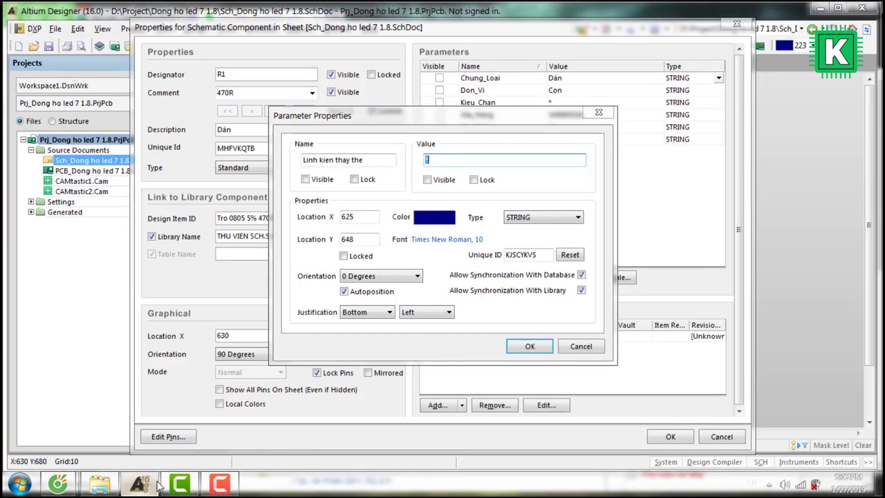
pyautogui.hotkey('ctrl', 'v')
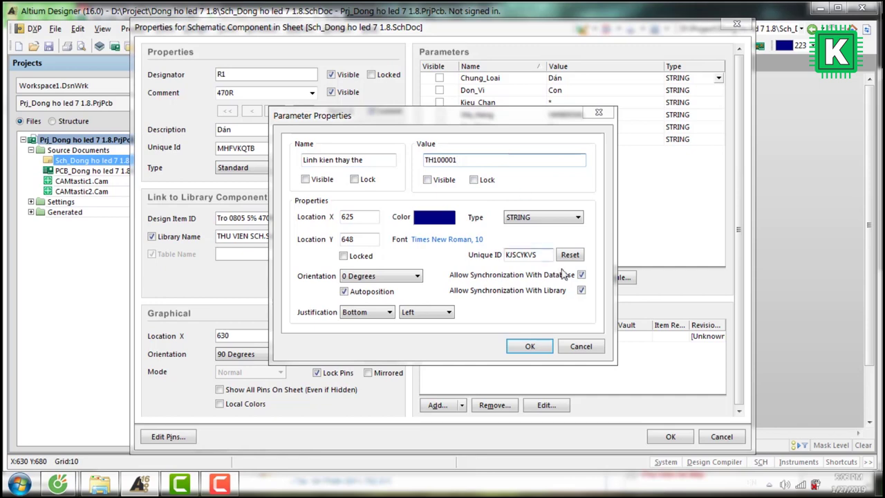
pyautogui.click(530, 345)
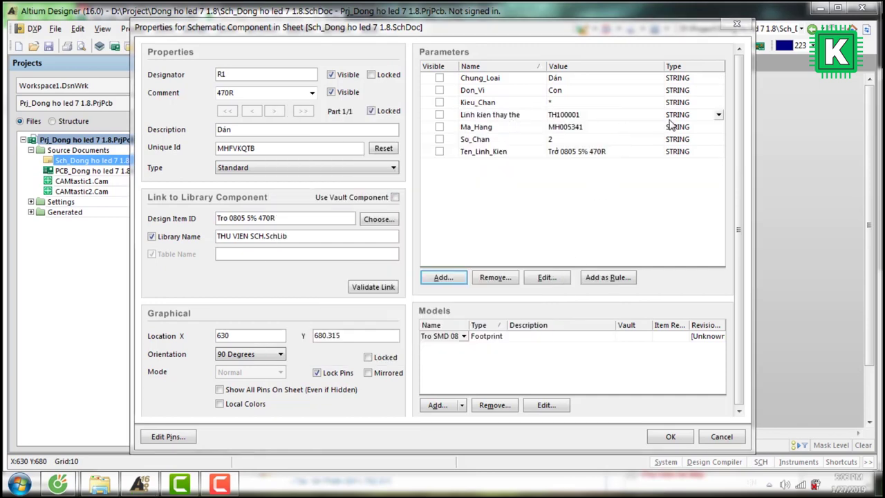
pyautogui.click(670, 436)
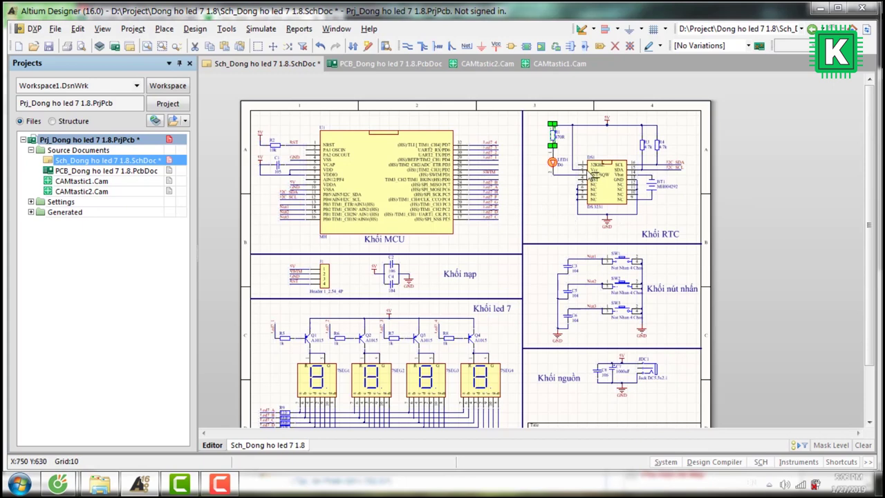
# - Open the project's Bill of Materials report, show the "Linh kien thay the" column and highlight the R1 row
pyautogui.click(300, 29)
pyautogui.click(325, 55)
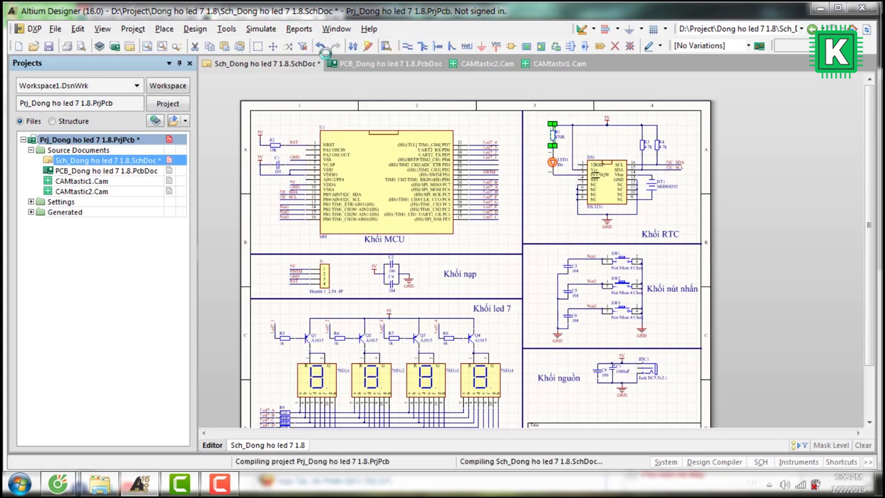
pyautogui.click(260, 278)
pyautogui.click(260, 277)
pyautogui.click(260, 278)
pyautogui.click(260, 278)
pyautogui.click(260, 278)
pyautogui.click(259, 278)
pyautogui.click(259, 278)
pyautogui.click(260, 277)
pyautogui.click(260, 278)
pyautogui.click(260, 278)
pyautogui.click(260, 278)
pyautogui.click(260, 278)
pyautogui.click(260, 278)
pyautogui.click(260, 278)
pyautogui.click(260, 278)
pyautogui.click(260, 278)
pyautogui.click(260, 277)
pyautogui.click(260, 278)
pyautogui.click(260, 278)
pyautogui.click(259, 278)
pyautogui.click(260, 278)
pyautogui.click(260, 278)
pyautogui.click(260, 278)
pyautogui.click(260, 278)
pyautogui.click(260, 278)
pyautogui.click(260, 278)
pyautogui.click(260, 278)
pyautogui.click(260, 278)
pyautogui.click(260, 278)
pyautogui.click(260, 278)
pyautogui.click(260, 277)
pyautogui.click(260, 278)
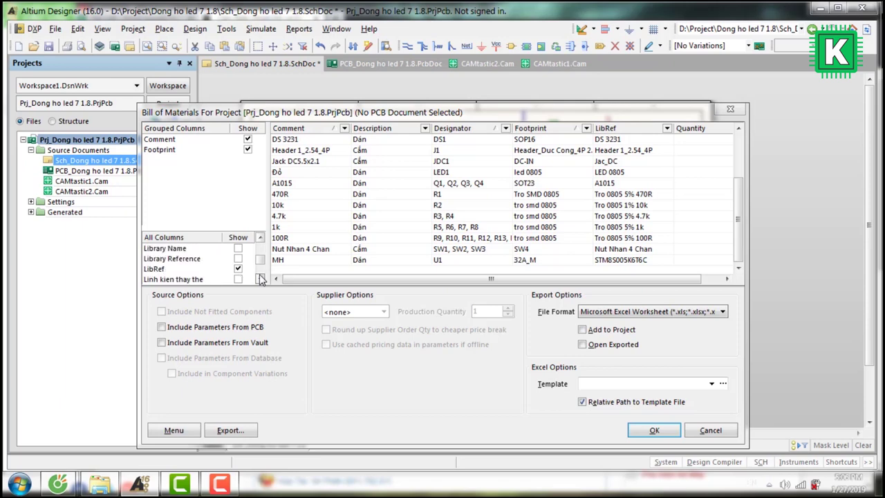
pyautogui.click(238, 279)
pyautogui.click(650, 313)
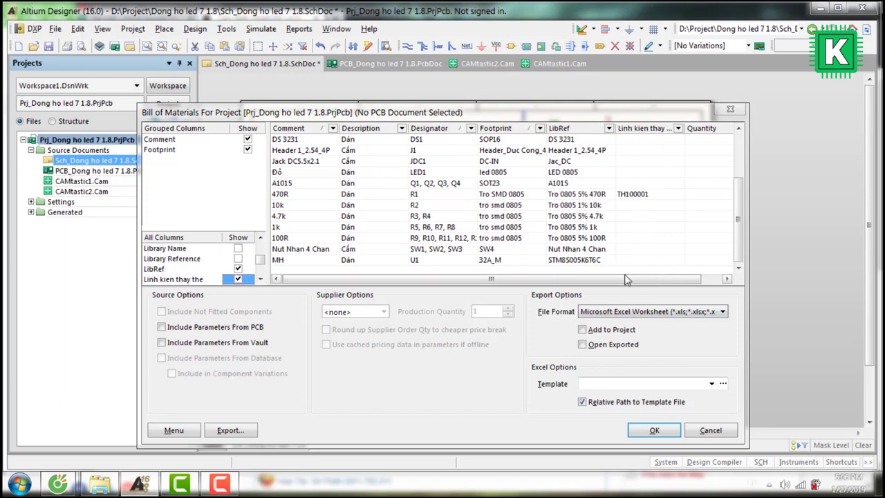
pyautogui.click(649, 196)
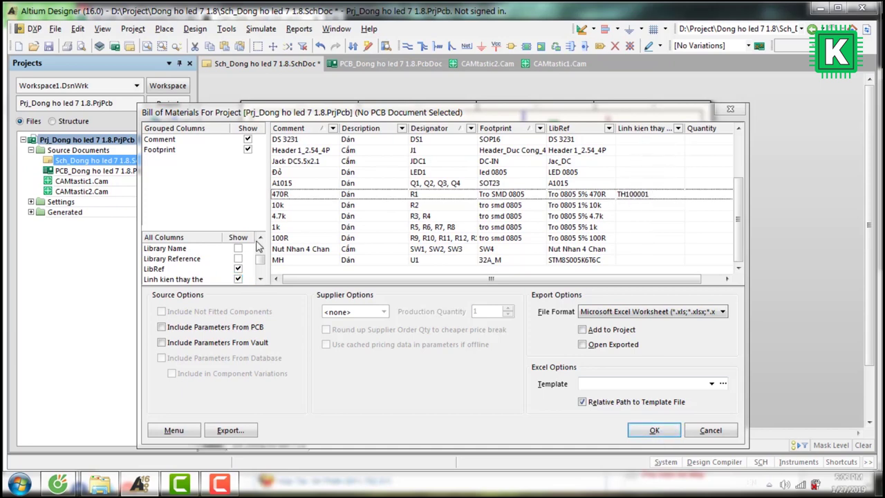
# - Show the Ma_Hang column in the Bill of Materials as well and view the table through to the Quantity column
pyautogui.click(260, 279)
pyautogui.click(260, 278)
pyautogui.click(260, 278)
pyautogui.click(260, 279)
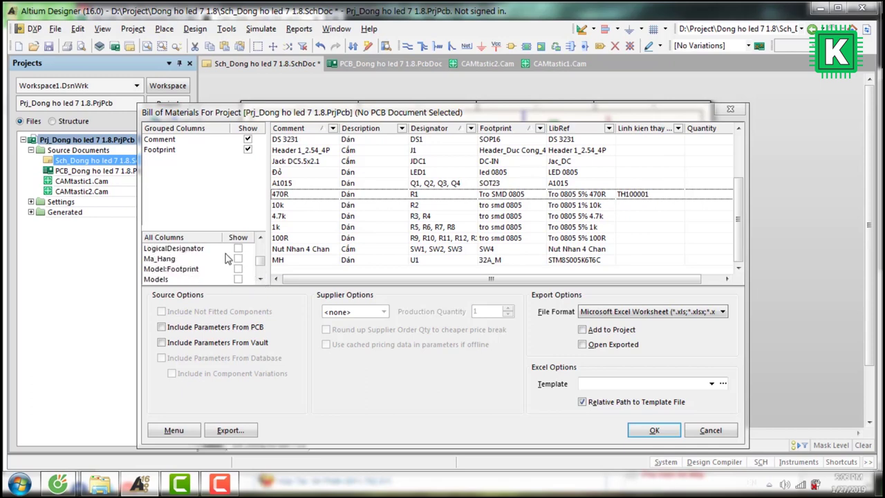
pyautogui.click(238, 259)
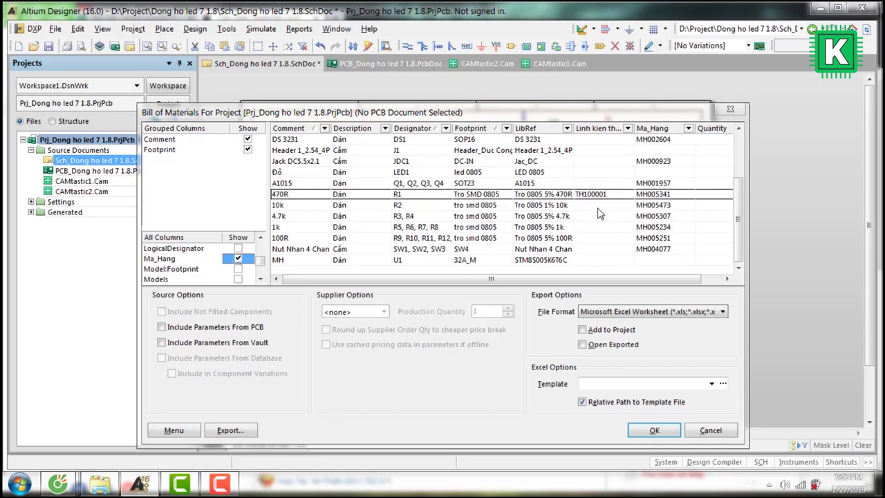
pyautogui.click(726, 278)
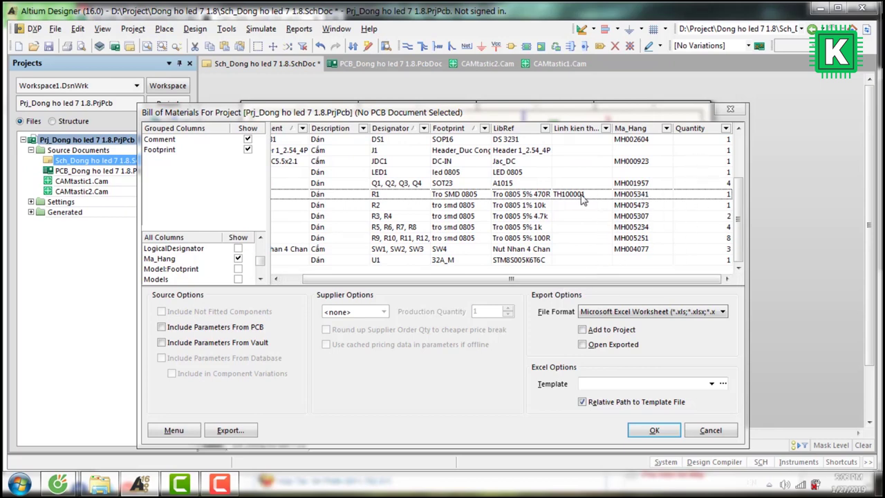
# - Export the Bill of Materials as a Microsoft Excel Worksheet to the Desktop, named "Bom list mach dong ho"
pyautogui.click(230, 429)
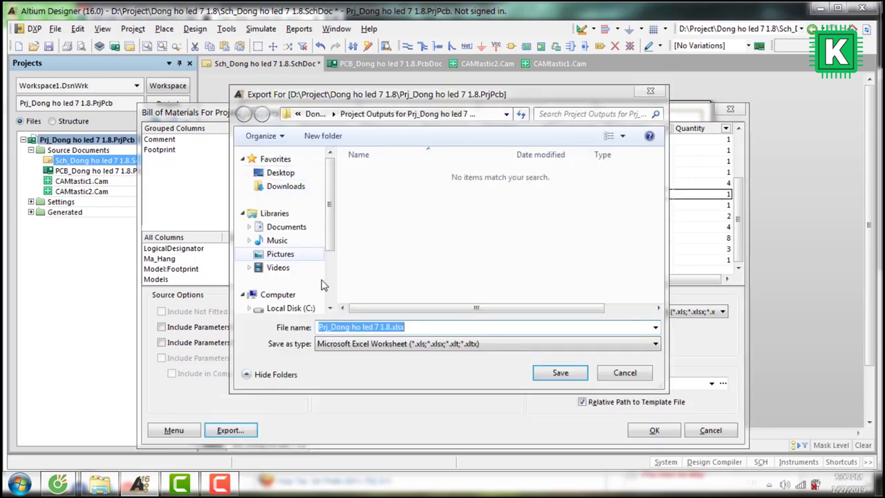
pyautogui.click(280, 172)
pyautogui.click(454, 326)
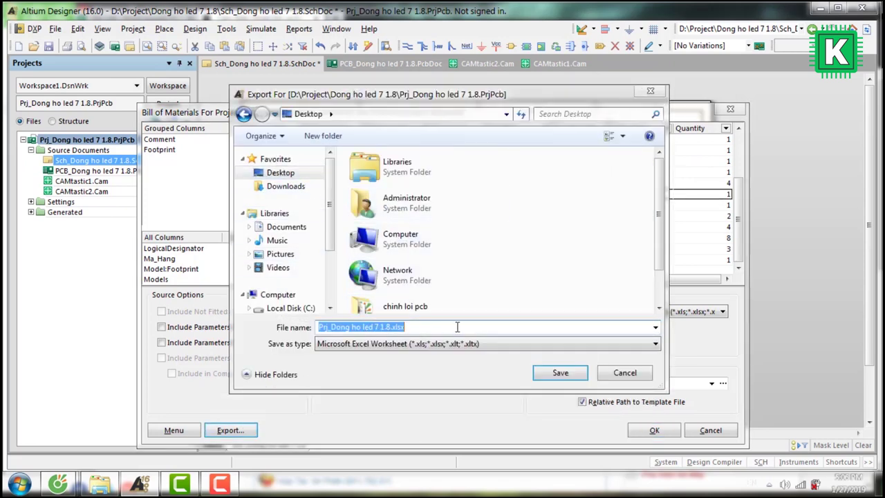
pyautogui.click(455, 326)
pyautogui.moveTo(383, 326); pyautogui.dragTo(303, 323)
pyautogui.click(418, 325)
pyautogui.hotkey('shift', 'Left')
pyautogui.hotkey('shift', 'Left')
pyautogui.hotkey('shift', 'Left')
pyautogui.hotkey('shift', 'Left')
pyautogui.hotkey('shift', 'Left')
pyautogui.click(406, 328)
pyautogui.moveTo(406, 328); pyautogui.dragTo(283, 333)
pyautogui.write('Bo')
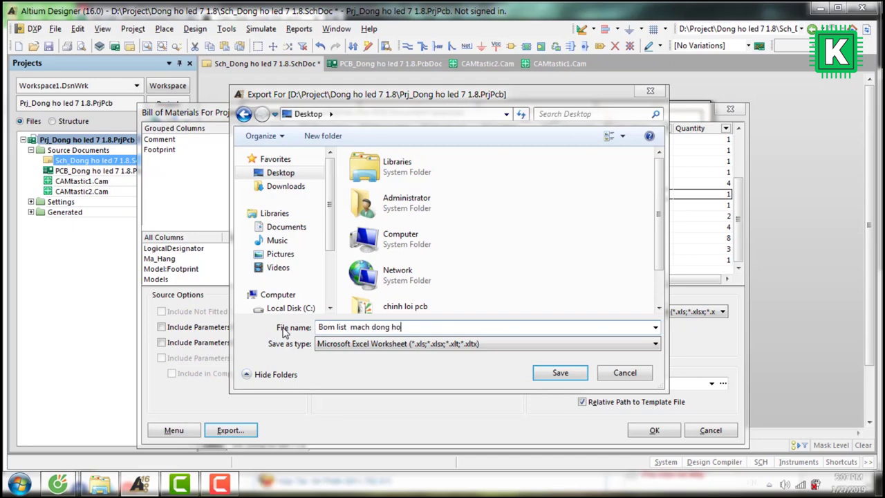
pyautogui.click(559, 372)
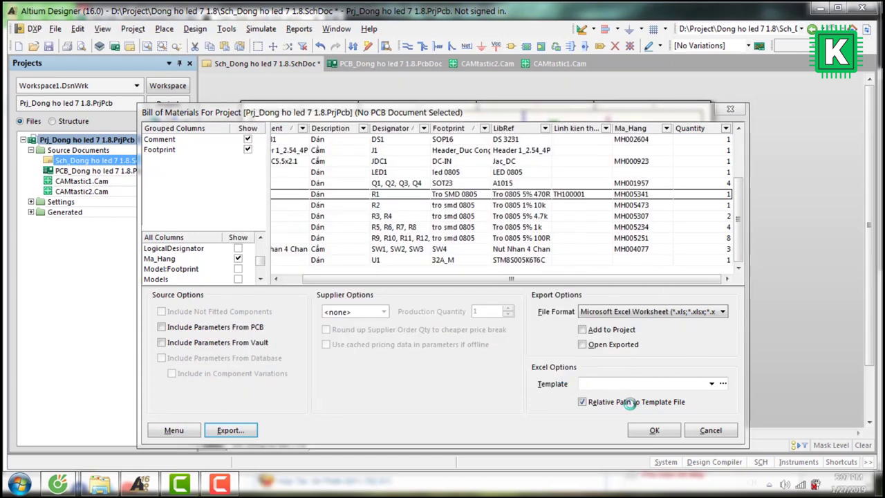
# - Close the Bill of Materials report and select the exported "Bom list mach dong ho" file on the desktop
pyautogui.click(655, 429)
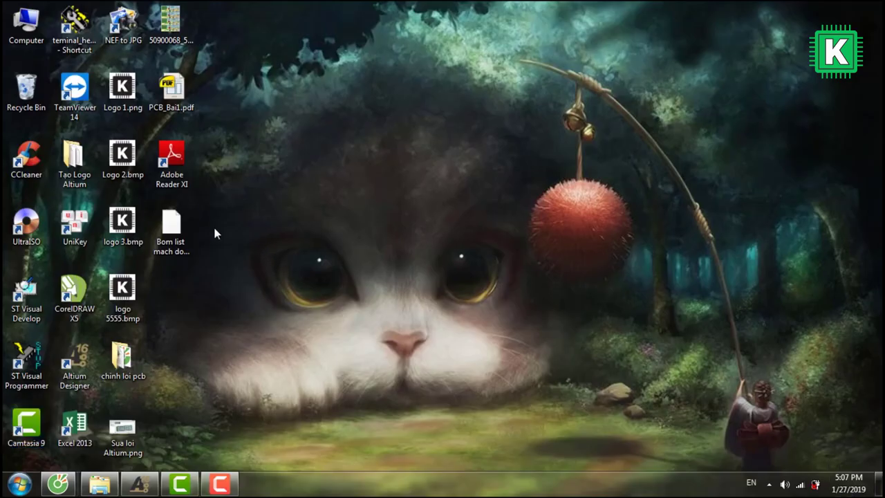
pyautogui.click(188, 233)
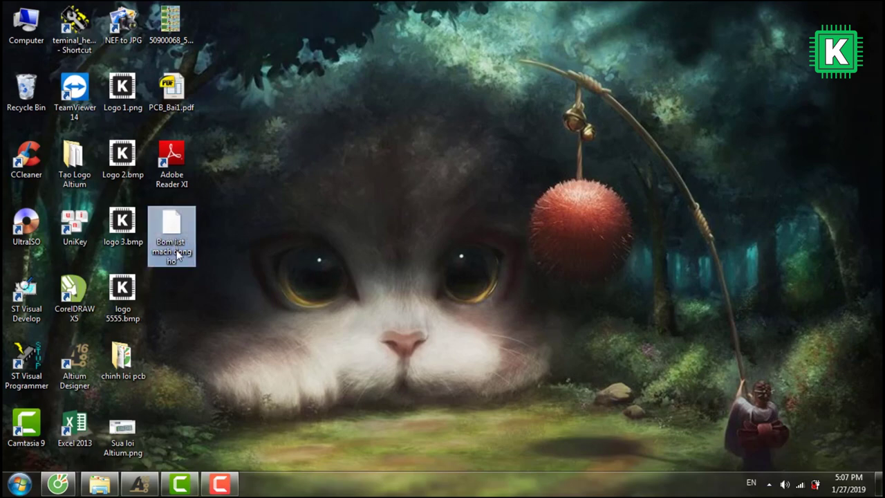
# - Switch back to Altium Designer and export the Bill of Materials as Excel file "Prj_Dong ho led 7 1.8.xlsx" on the Desktop
pyautogui.click(139, 484)
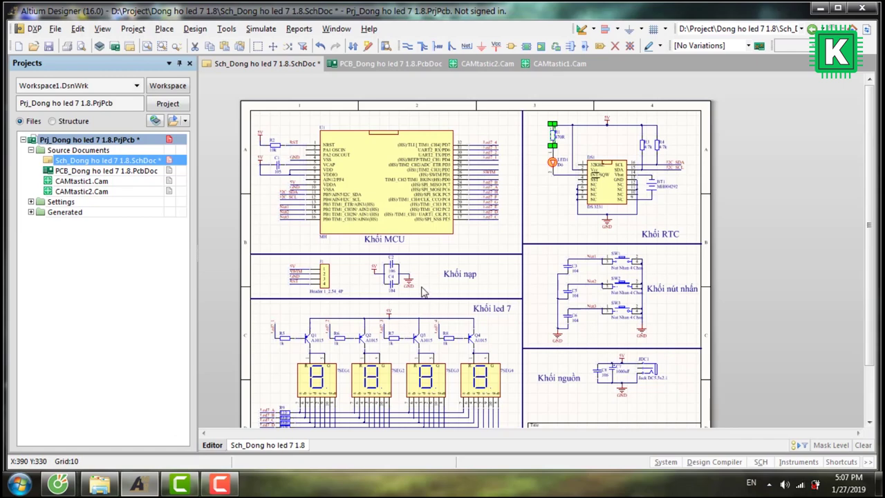
pyautogui.click(315, 30)
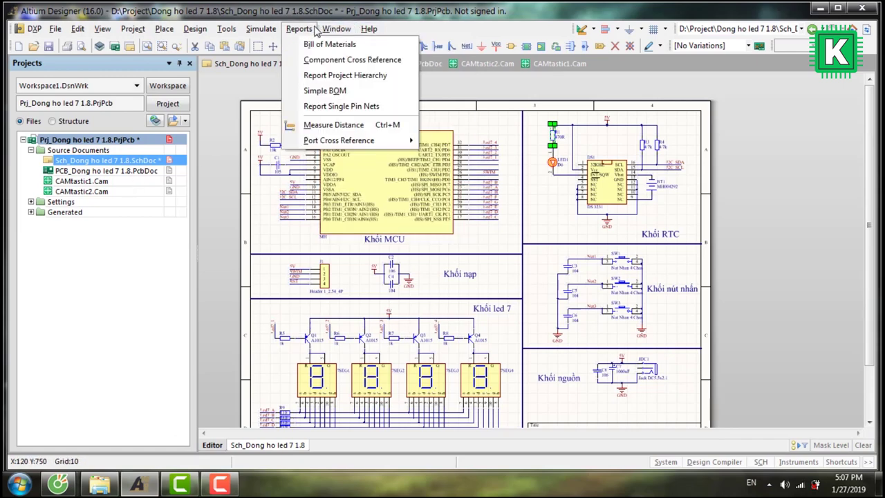
pyautogui.click(322, 44)
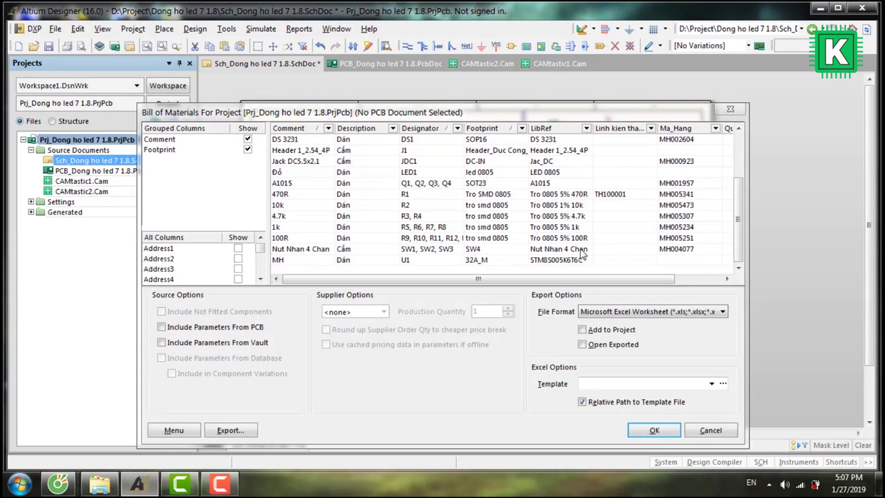
pyautogui.click(231, 430)
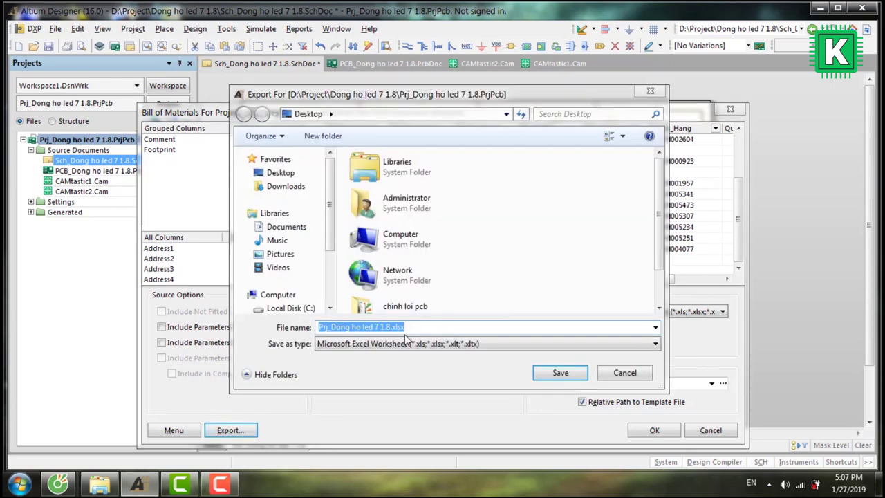
pyautogui.click(560, 373)
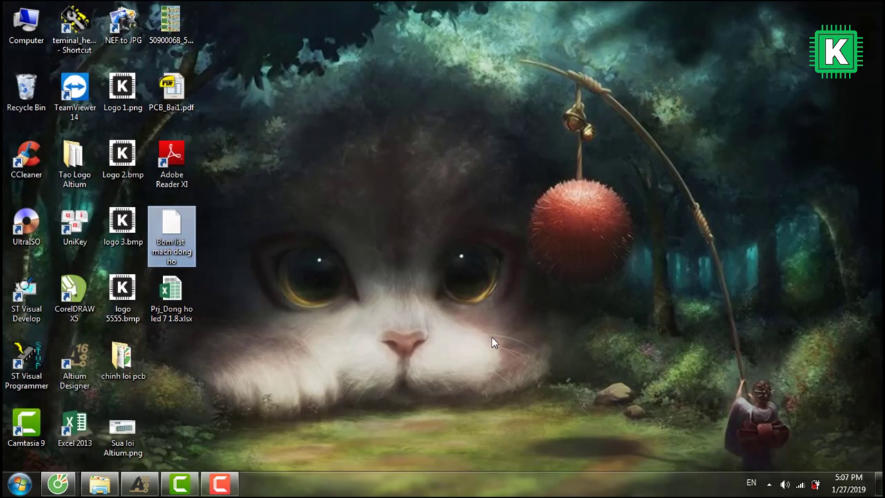
# - Open the exported "Prj_Dong ho led 7 1.8.xlsx" in Excel, review its columns, and close both the workbook and the Bill of Materials report
pyautogui.doubleClick(172, 294)
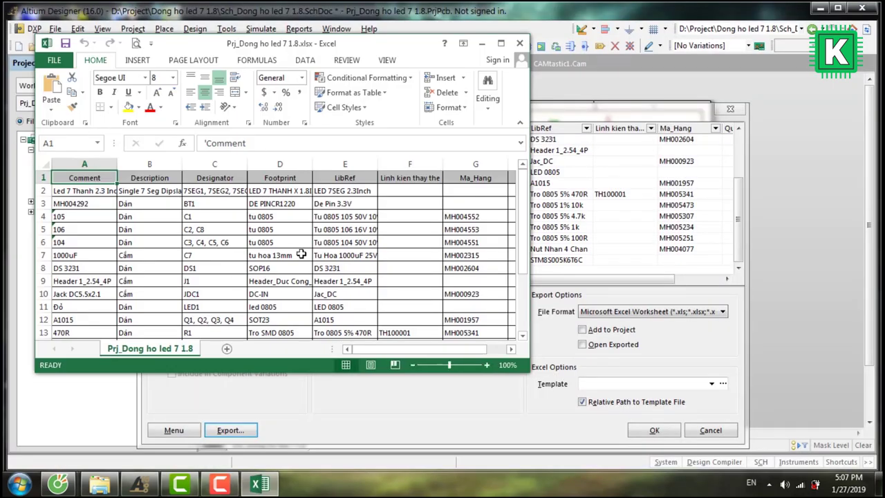
pyautogui.click(500, 43)
pyautogui.scroll(-2, 502, 263)
pyautogui.scroll(2, 363, 260)
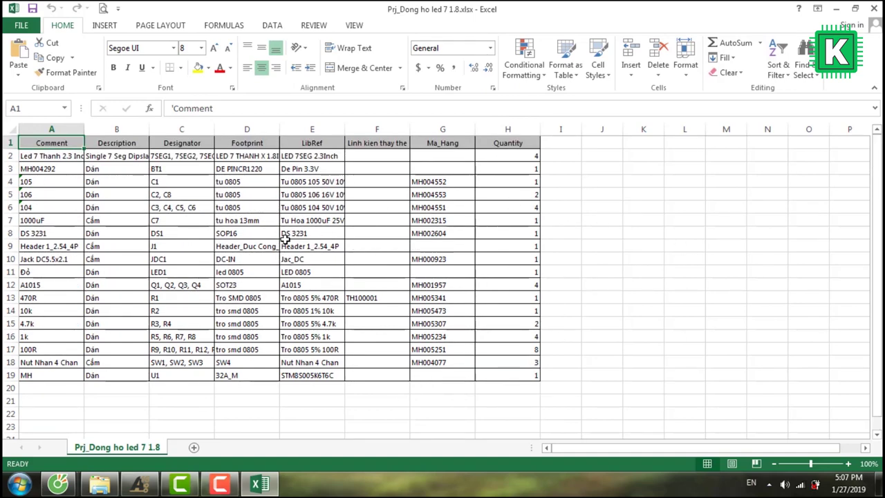
pyautogui.scroll(-2, 280, 242)
pyautogui.click(874, 8)
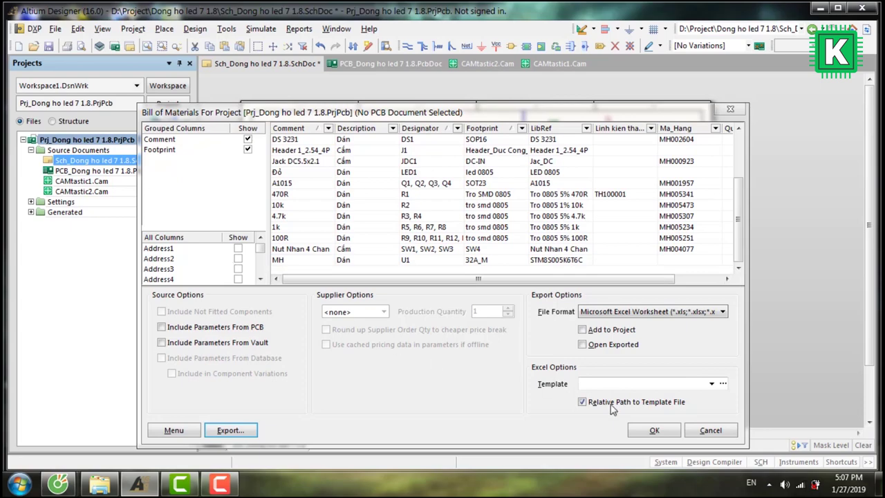
pyautogui.click(710, 430)
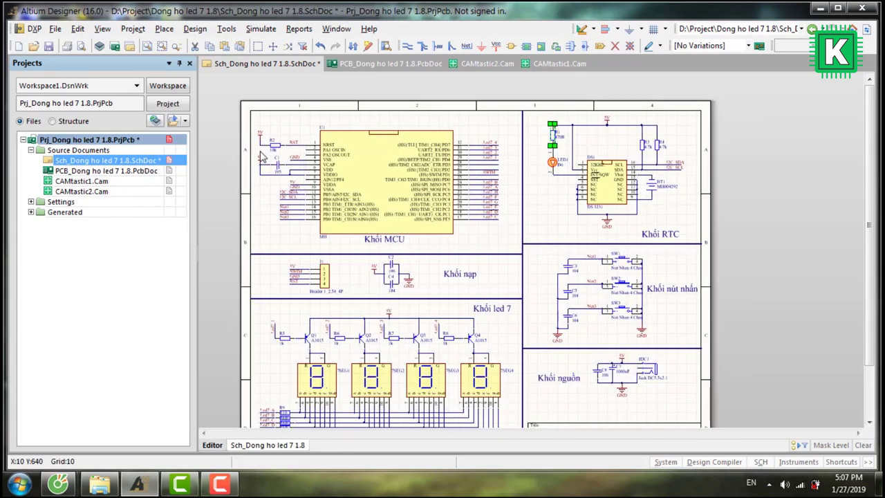
# - Open the board layout PCB_Dong ho led 7 1.8.PcbDoc and leave nothing selected on it
pyautogui.click(110, 170)
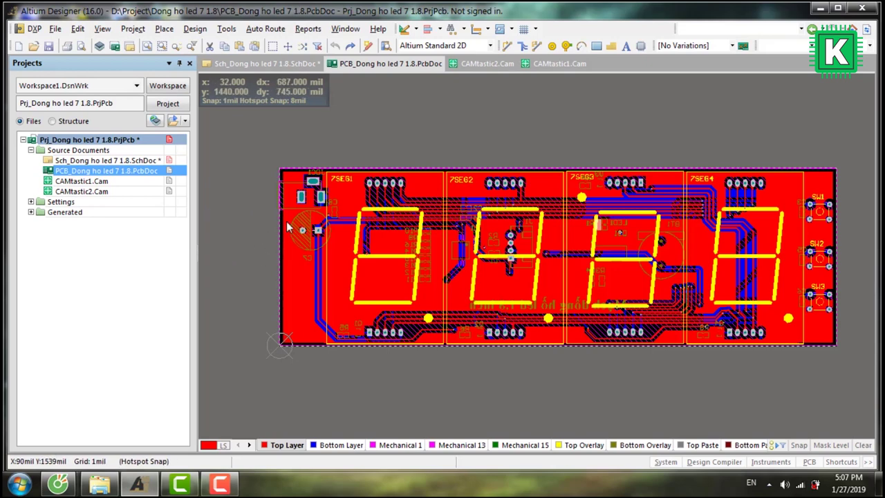
pyautogui.click(296, 293)
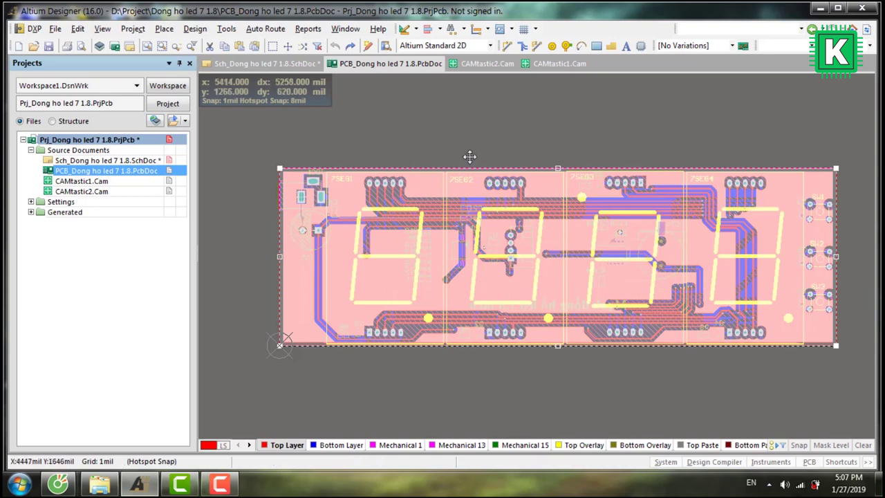
pyautogui.click(383, 161)
pyautogui.click(285, 255)
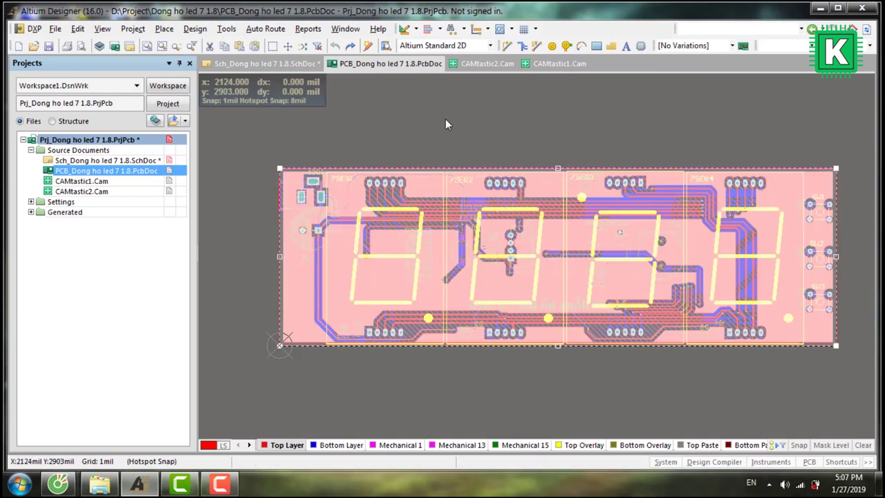
pyautogui.click(445, 119)
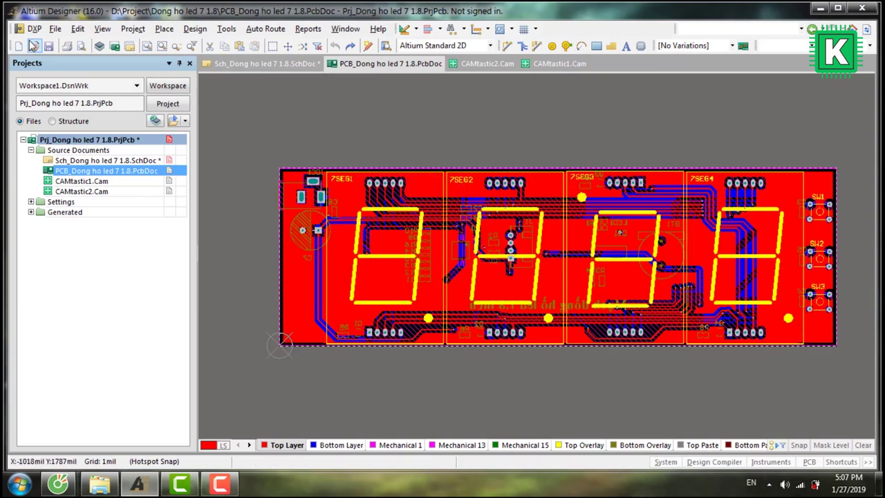
# - Start a Smart PDF export of the current PCB document without a Bill of Materials and advance to the PCB printout settings
pyautogui.click(54, 28)
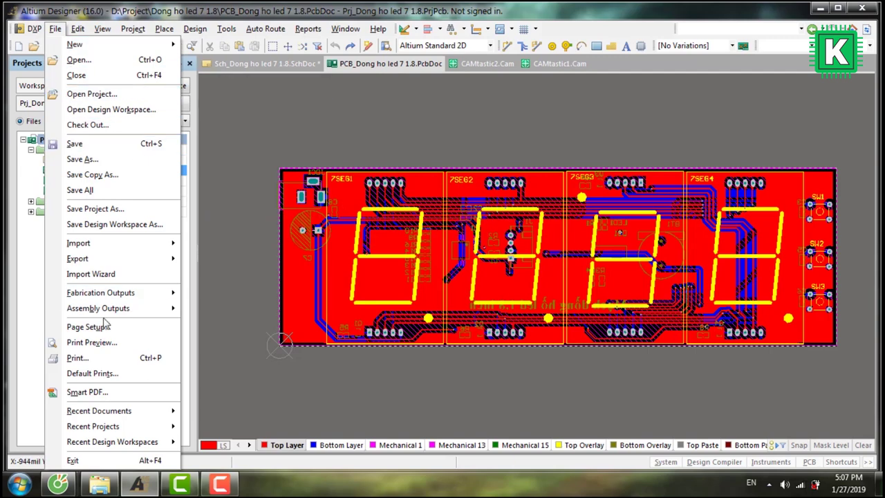
pyautogui.click(114, 395)
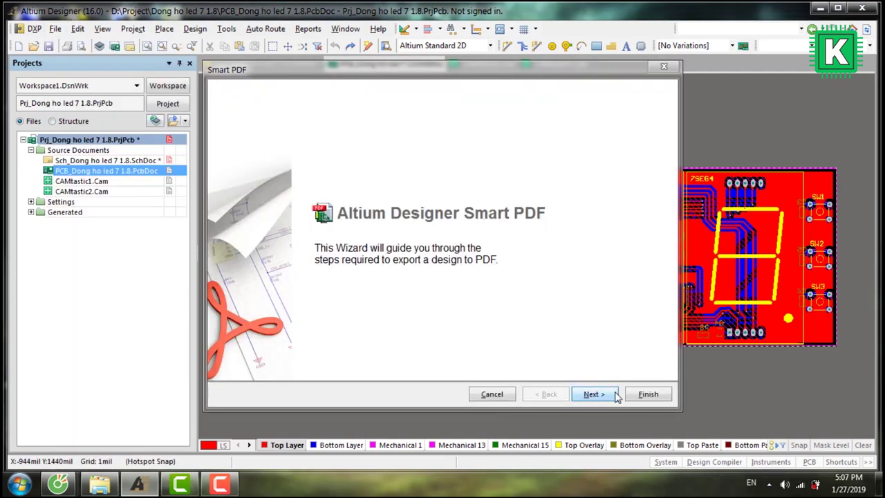
pyautogui.click(586, 394)
pyautogui.click(317, 181)
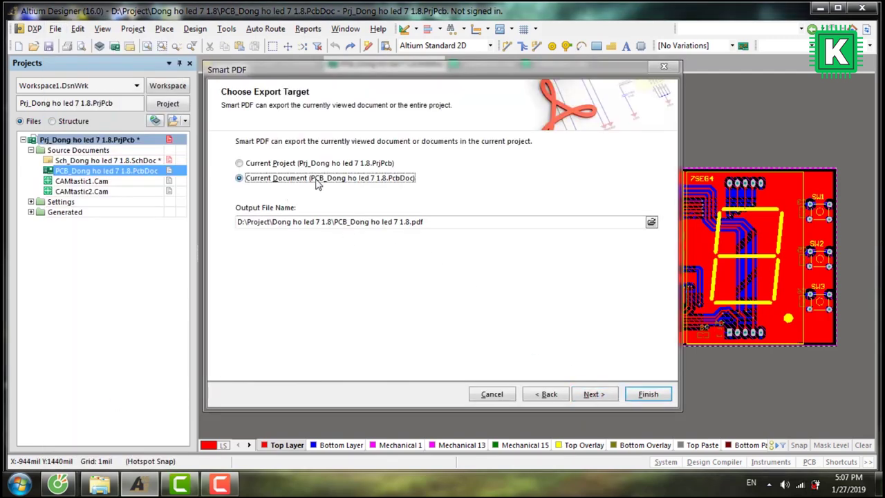
pyautogui.click(589, 393)
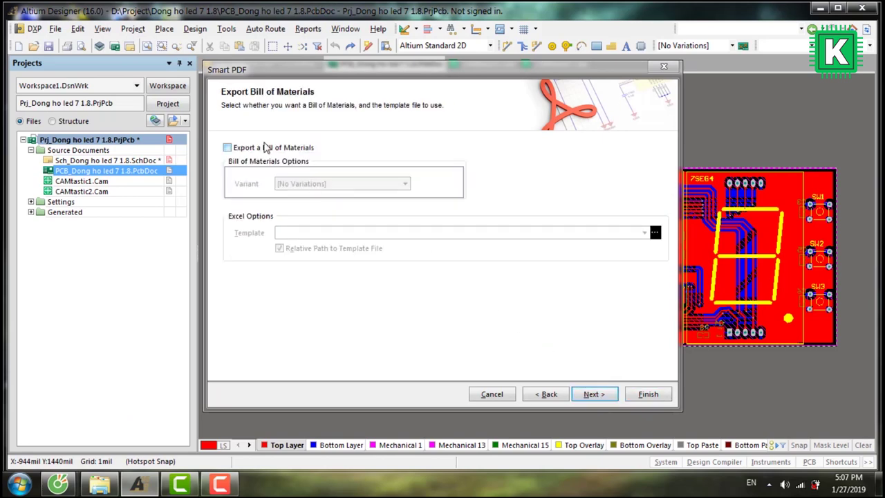
pyautogui.click(593, 394)
# - Recreate the printout as a composite and review the layers it contains
pyautogui.click(331, 186)
pyautogui.scroll(-3, 337, 193)
pyautogui.scroll(3, 318, 200)
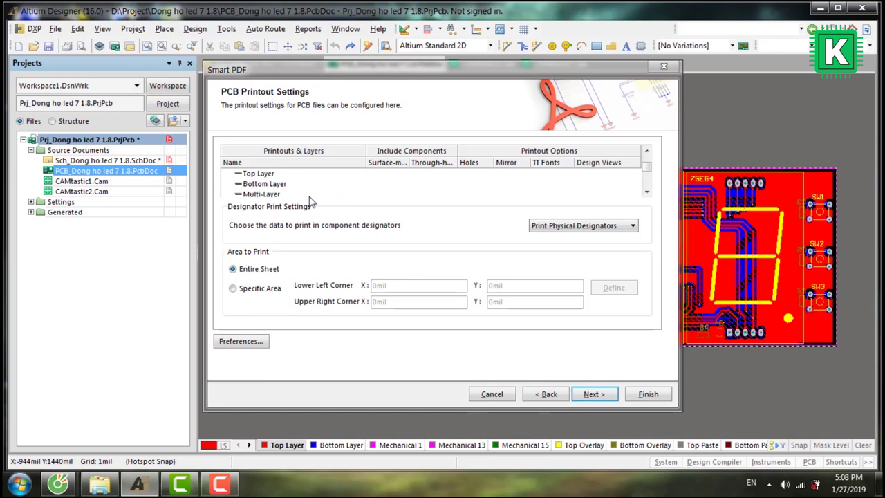
pyautogui.click(290, 195)
pyautogui.rightClick(293, 185)
pyautogui.click(269, 188)
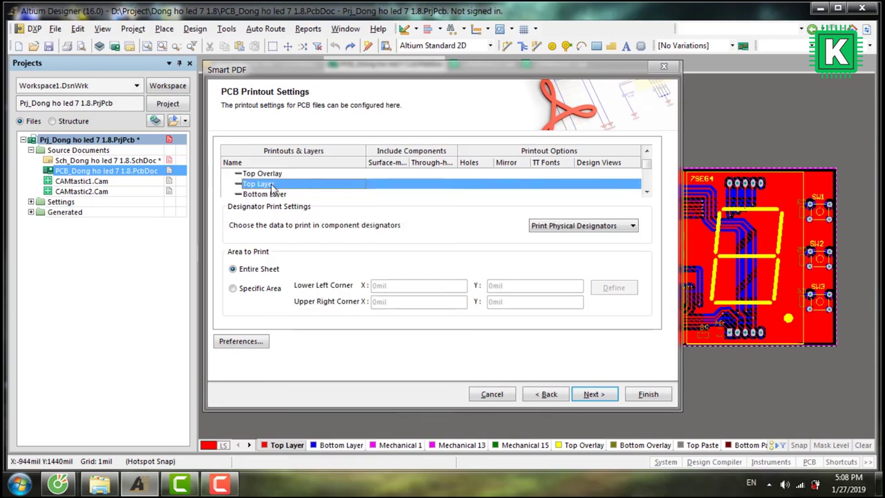
pyautogui.rightClick(287, 180)
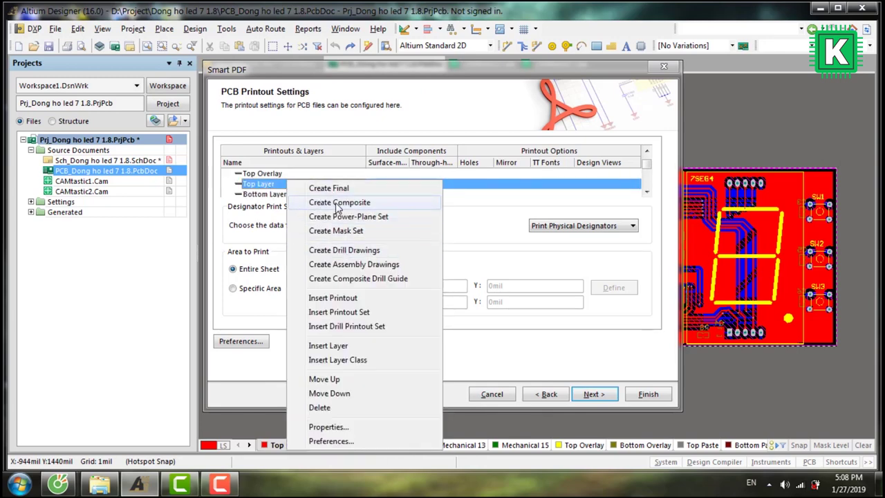
pyautogui.click(338, 202)
pyautogui.click(413, 257)
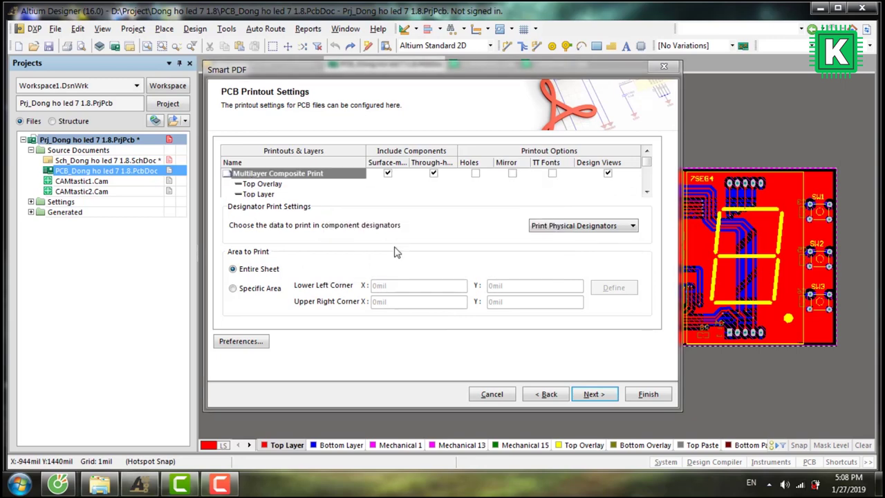
pyautogui.scroll(-3, 311, 197)
pyautogui.scroll(3, 306, 197)
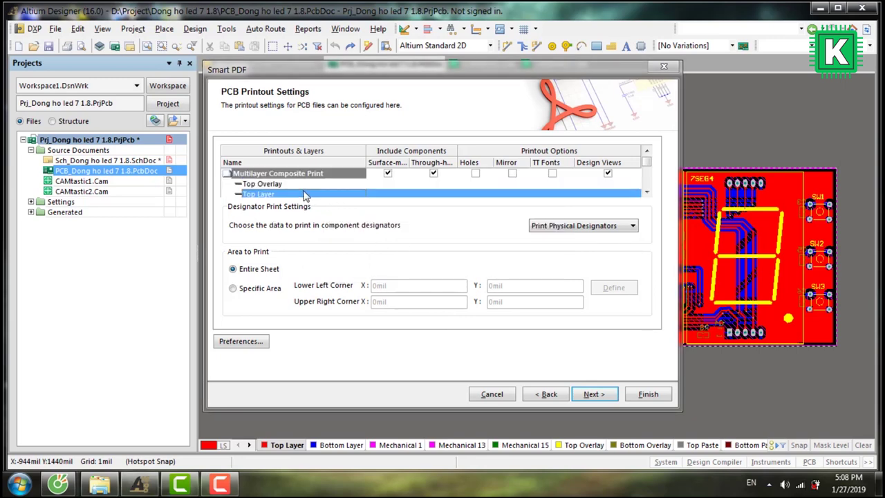
# - Delete the Top Overlay layer from the Multilayer Composite Print and confirm the removal
pyautogui.click(302, 184)
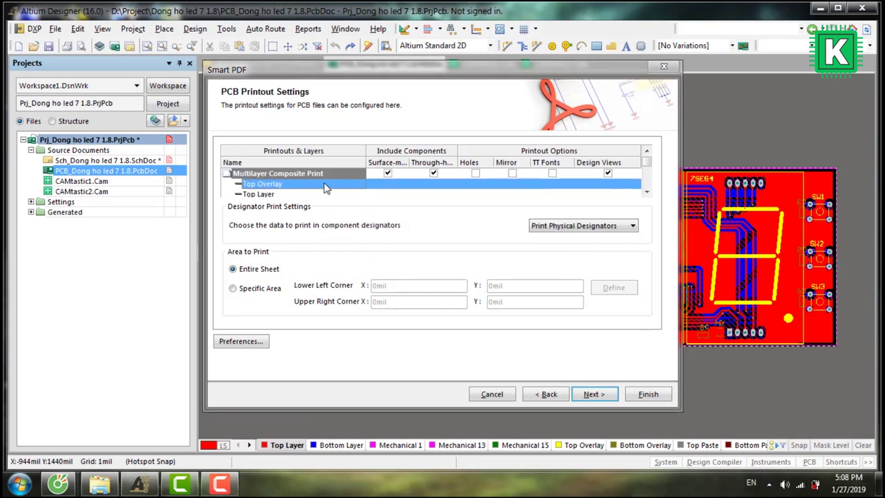
pyautogui.rightClick(304, 183)
pyautogui.click(276, 185)
pyautogui.rightClick(293, 182)
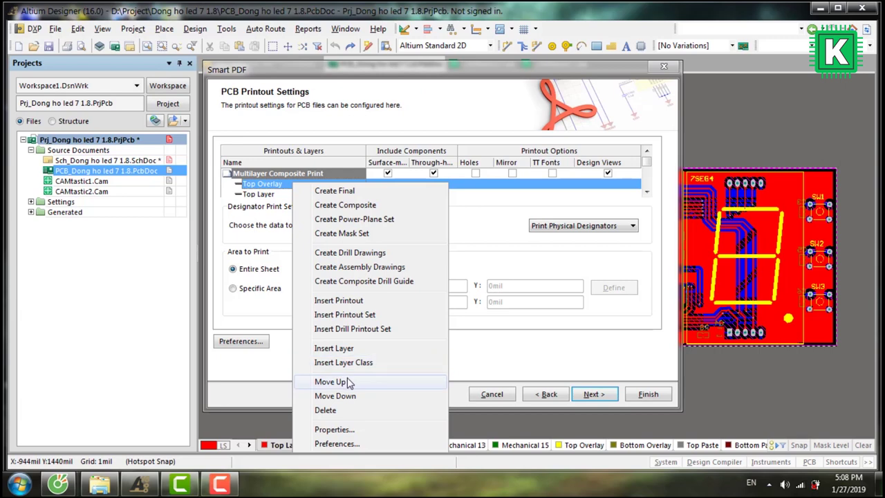
pyautogui.click(325, 409)
pyautogui.click(417, 261)
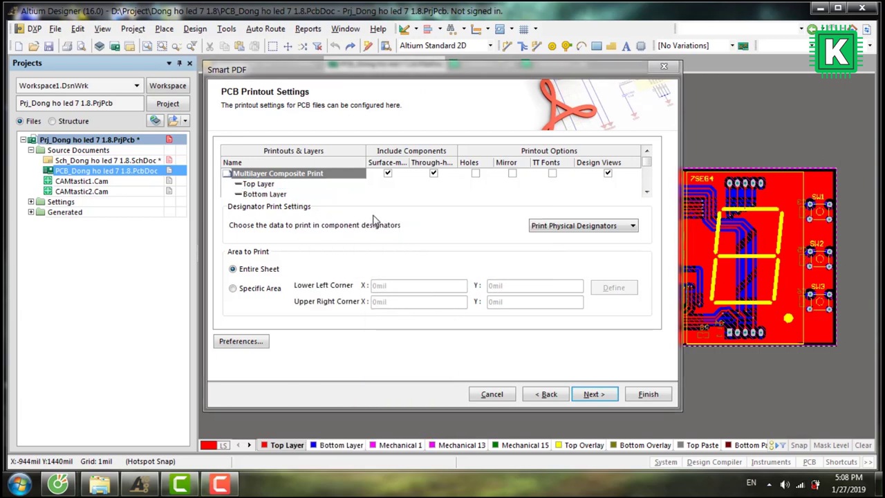
# - Remove the Bottom Layer from the Multilayer Composite Print as well
pyautogui.click(293, 194)
pyautogui.rightClick(293, 194)
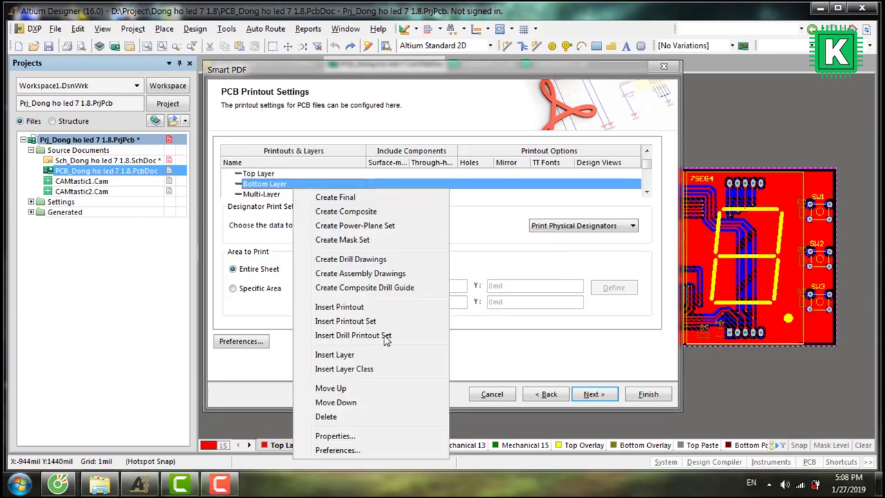
pyautogui.click(325, 413)
pyautogui.click(412, 259)
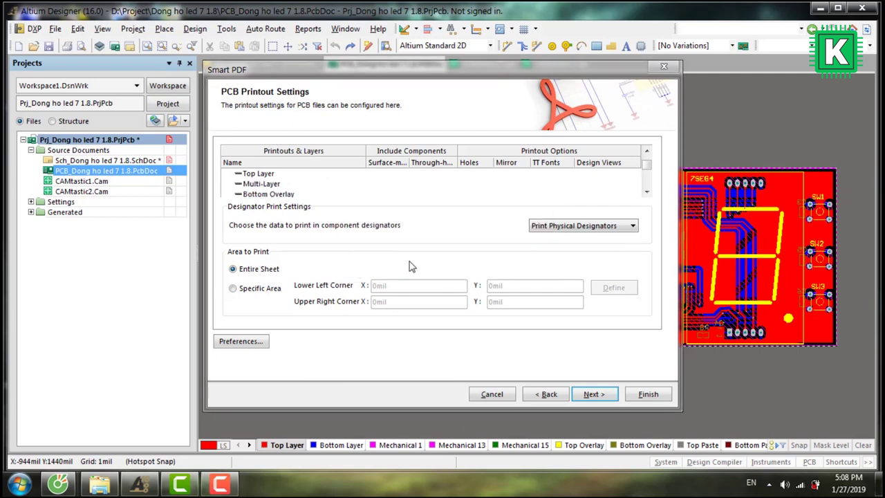
pyautogui.click(274, 185)
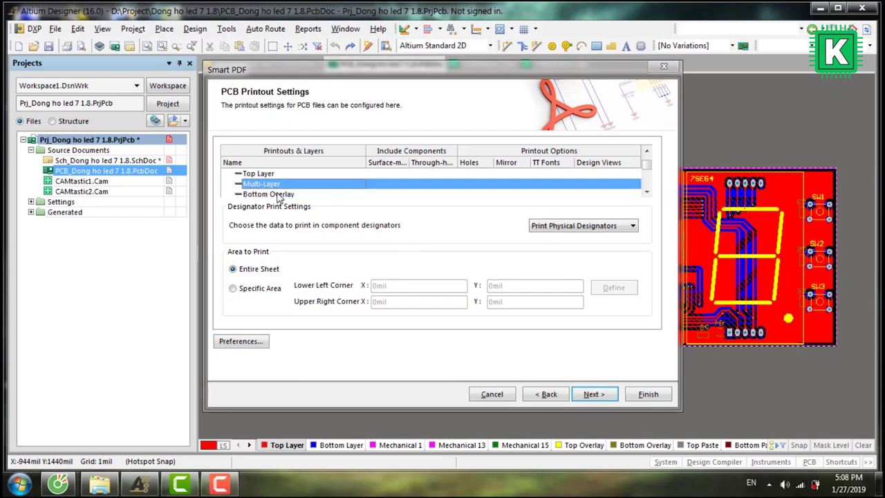
pyautogui.keyDown('shift'); pyautogui.click(276, 194); pyautogui.keyUp('shift')
pyautogui.scroll(-1, 291, 193)
pyautogui.scroll(5, 292, 193)
pyautogui.scroll(-4, 288, 192)
pyautogui.click(280, 196)
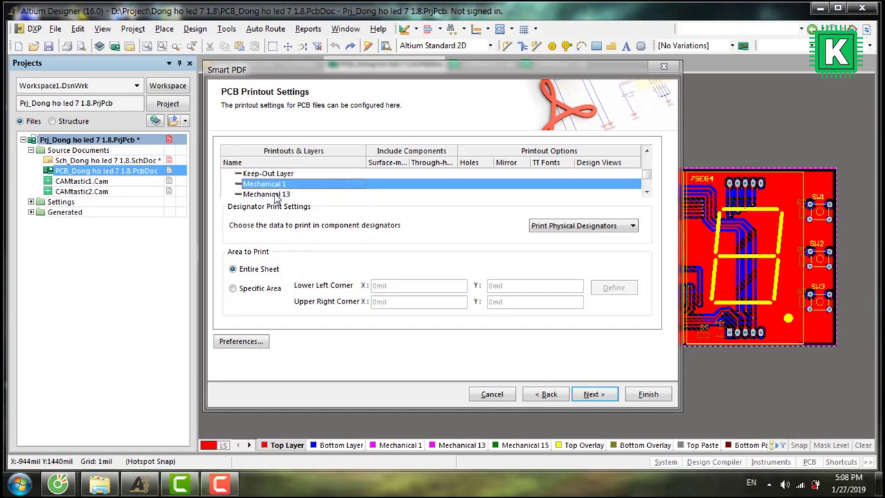
pyautogui.doubleClick(279, 197)
pyautogui.press('Escape')
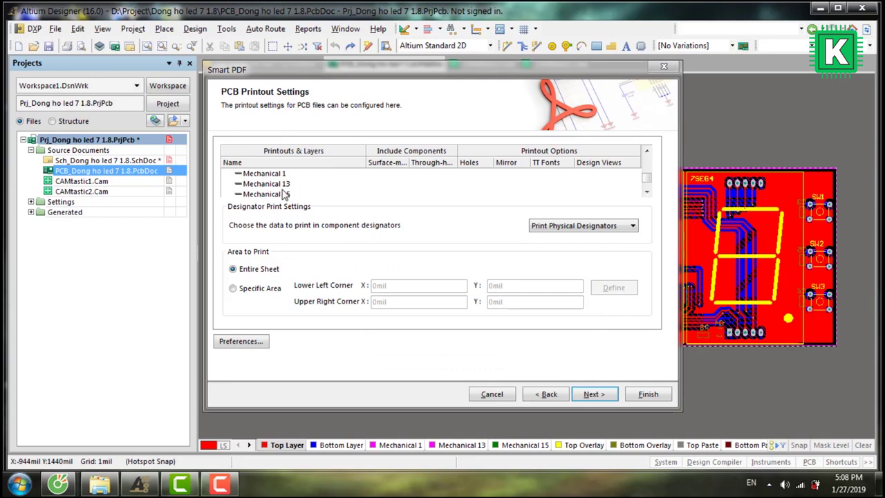
pyautogui.scroll(4, 283, 195)
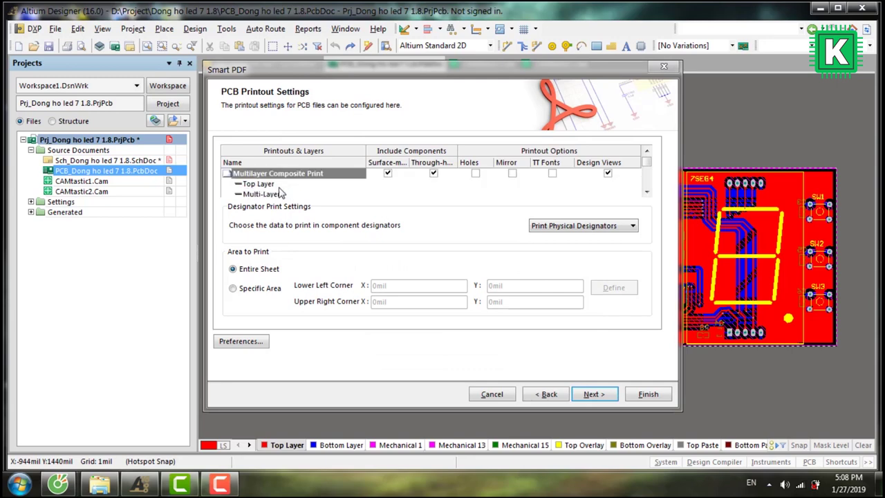
pyautogui.click(282, 193)
pyautogui.scroll(1, 287, 195)
pyautogui.scroll(-3, 287, 196)
pyautogui.scroll(3, 287, 195)
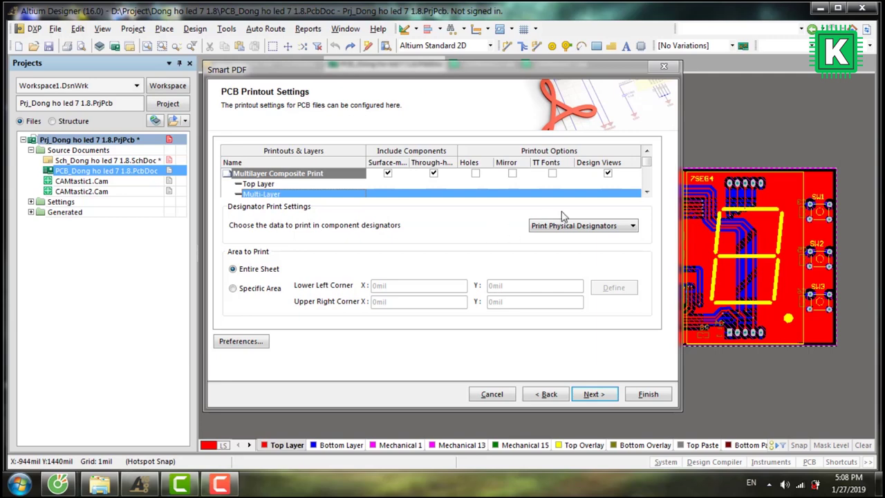
pyautogui.scroll(-1, 316, 197)
pyautogui.keyDown('shift'); pyautogui.click(289, 194); pyautogui.keyUp('shift')
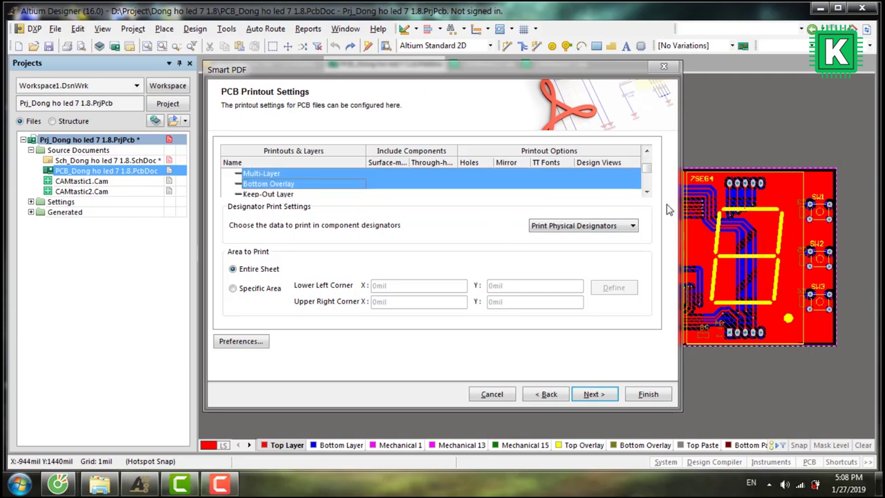
pyautogui.scroll(-1, 647, 183)
# - Delete the Mechanical 1 layer from the Multilayer Composite Print and confirm the removal
pyautogui.keyDown('ctrl'); pyautogui.click(304, 195); pyautogui.keyUp('ctrl')
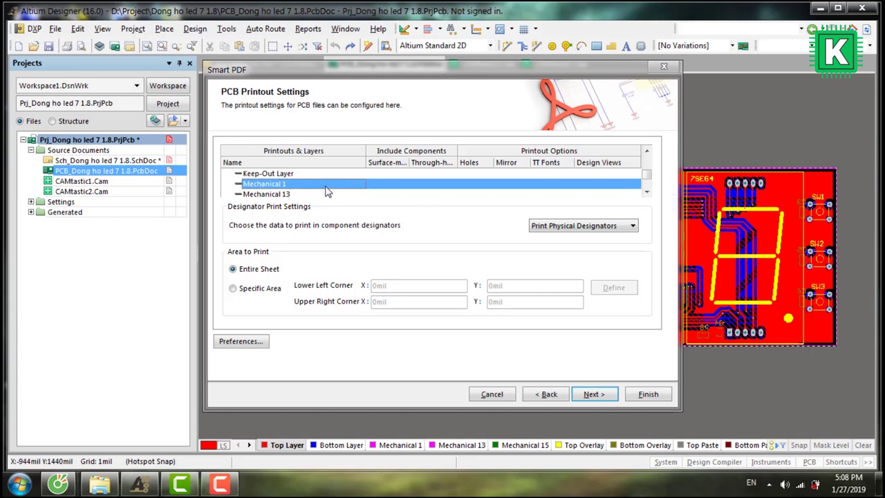
pyautogui.rightClick(326, 191)
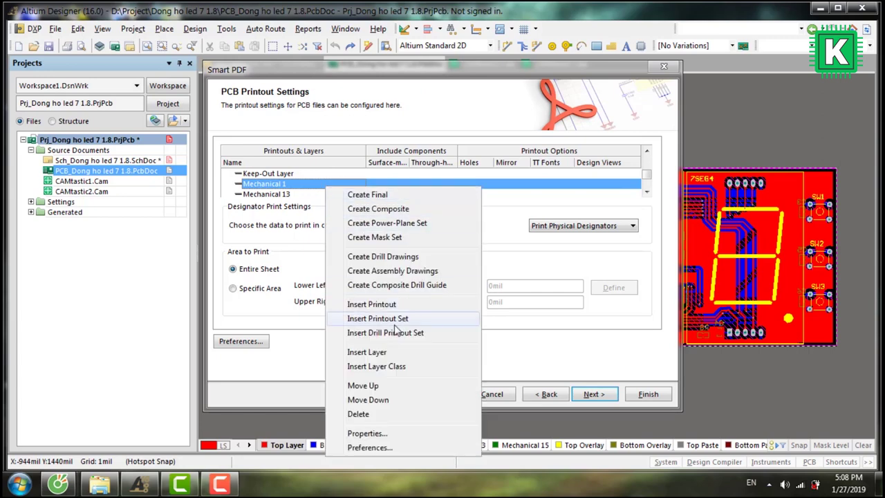
pyautogui.click(361, 413)
pyautogui.click(420, 262)
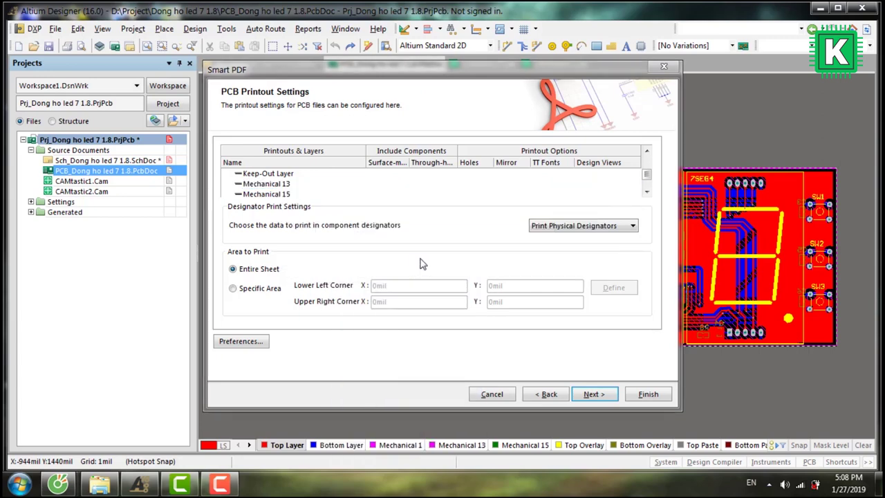
# - Select the Mechanical 13 and Mechanical 15 layers together in the composite printout
pyautogui.click(266, 185)
pyautogui.keyDown('shift'); pyautogui.click(275, 194); pyautogui.keyUp('shift')
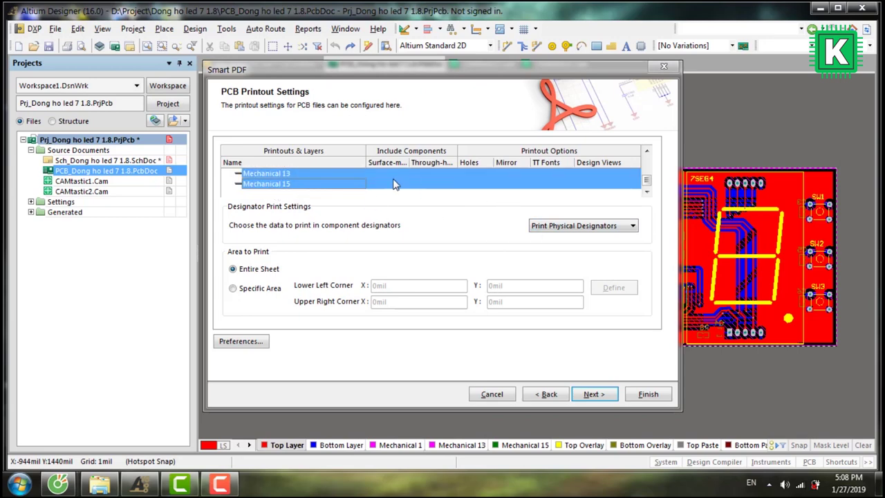